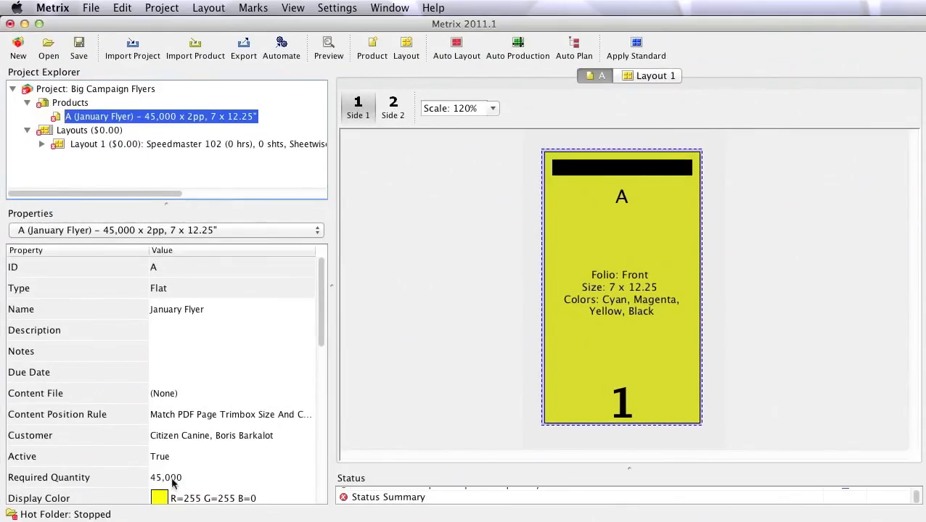
Select the January Flyer's 45,000 required quantity value for editing.
{"action": "double_click", "coordinate": [173, 479]}
Review Layout 1's sheet size, side 1 press and printing method, keeping Sheetwise.
{"action": "left_click", "coordinate": [139, 148]}
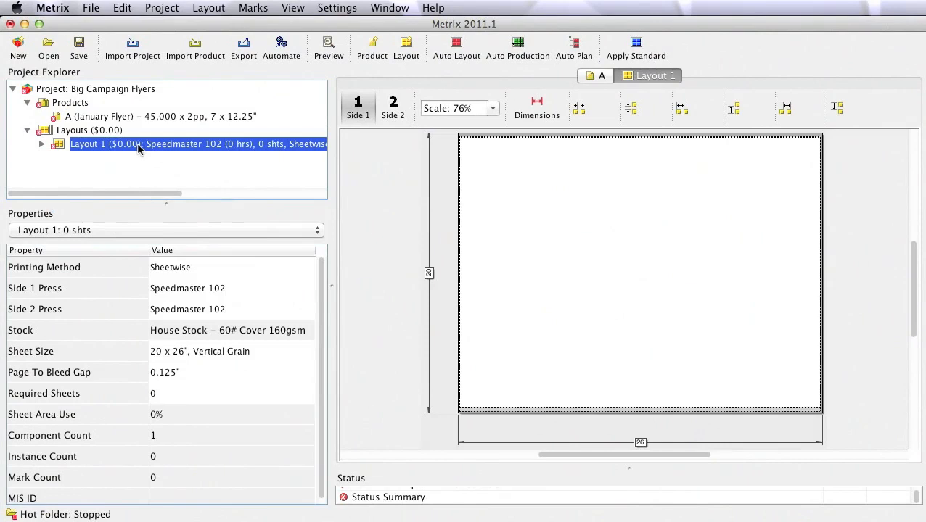
{"action": "left_click", "coordinate": [194, 351]}
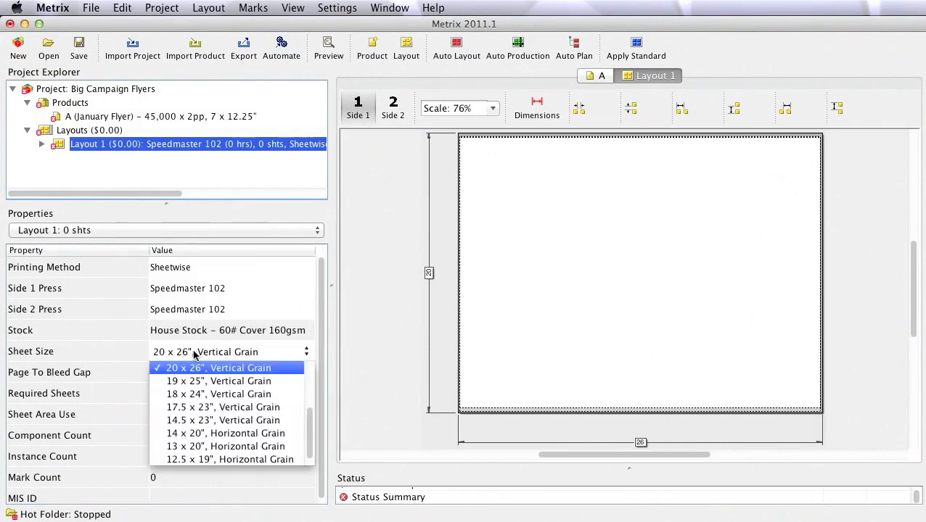
{"action": "left_click", "coordinate": [194, 290]}
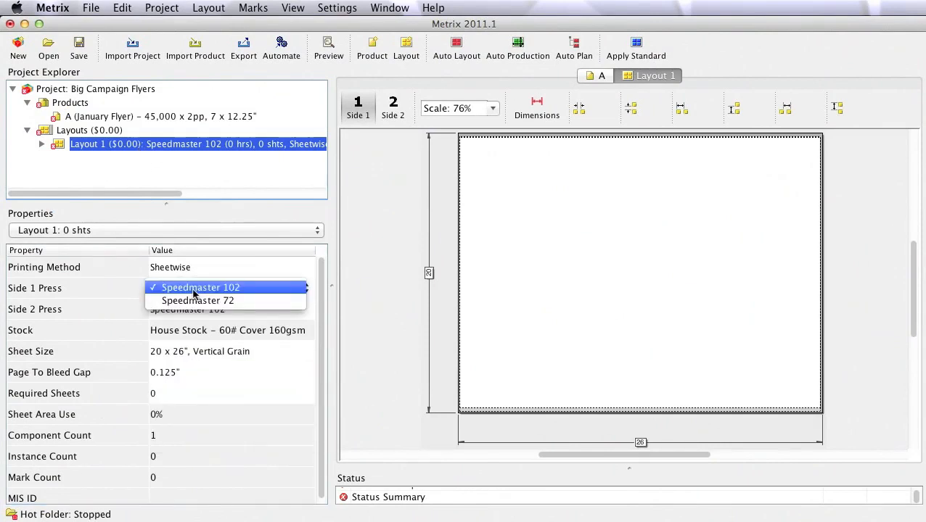
{"action": "left_click", "coordinate": [185, 272]}
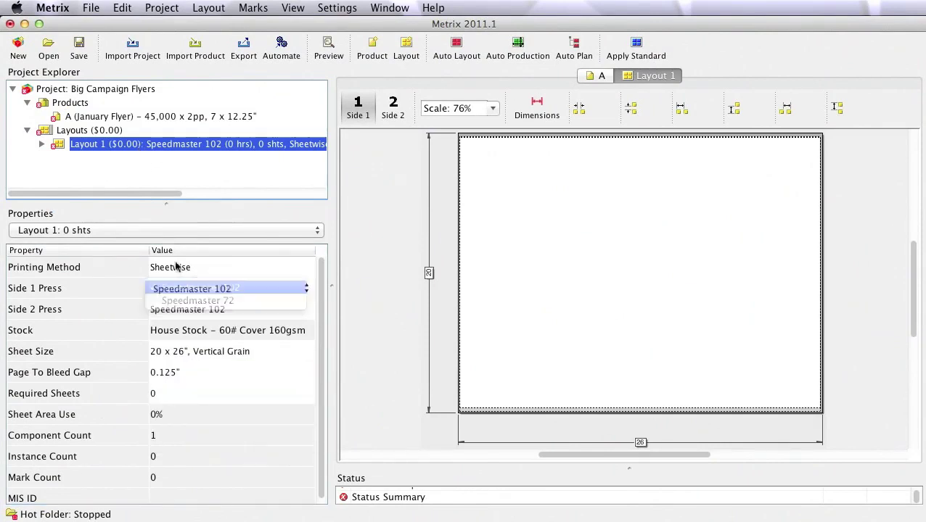
{"action": "left_click", "coordinate": [368, 250]}
Auto-lay out the sheet with four January Flyer copies, needing 11,250 sheets.
{"action": "left_click", "coordinate": [457, 49]}
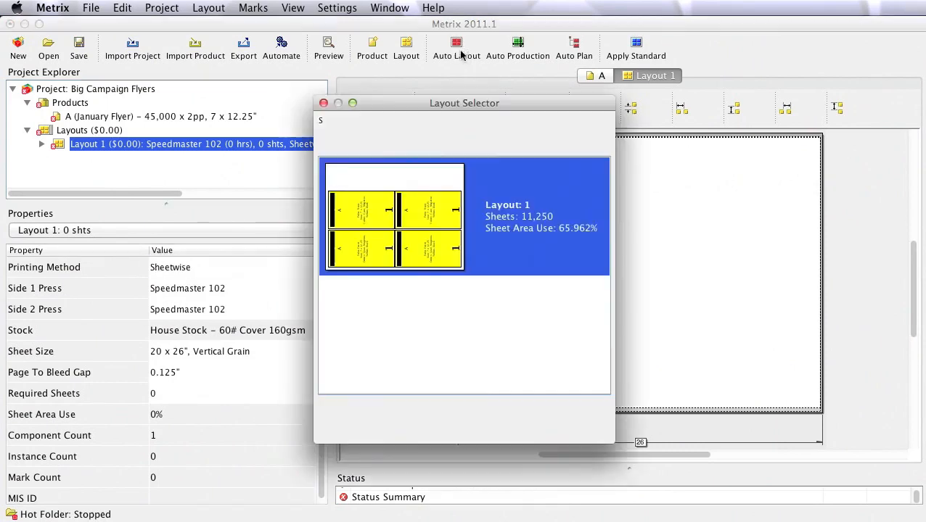
{"action": "left_click", "coordinate": [579, 425]}
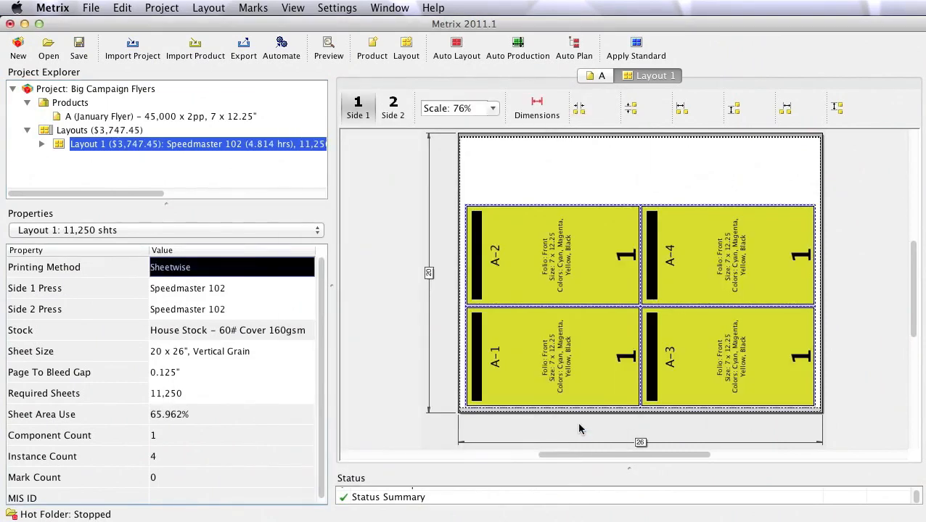
Set the January Flyer's bottom bleed to -2 inches.
{"action": "left_click", "coordinate": [147, 117]}
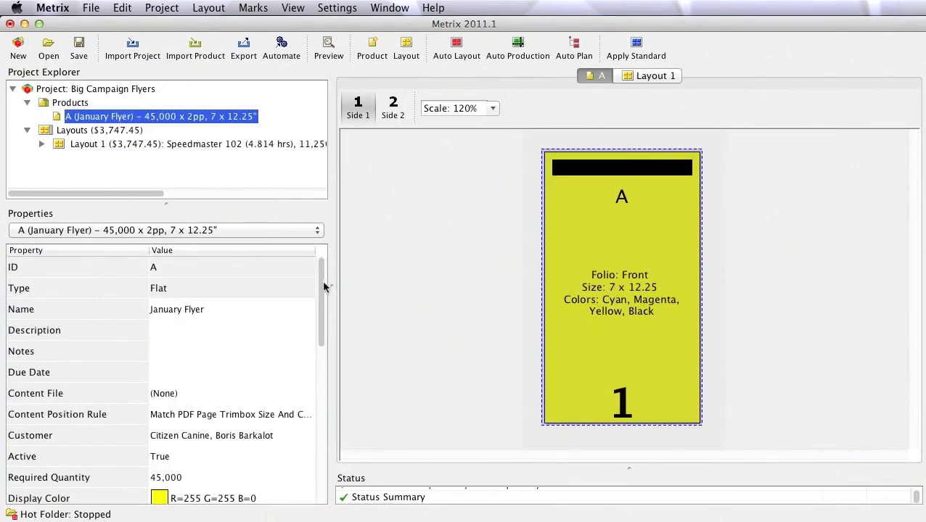
{"action": "left_click_drag", "start_coordinate": [324, 287], "coordinate": [322, 384]}
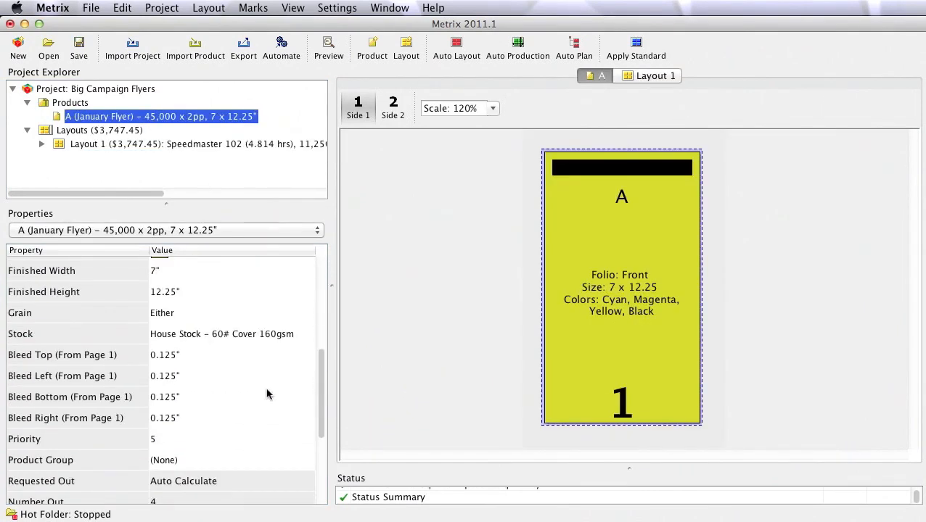
{"action": "left_click", "coordinate": [228, 399]}
{"action": "type", "text": "-2"}
{"action": "key", "text": "Return"}
Re-run Auto Layout on Layout 1, accepting a five-up flyer layout needing 9,000 sheets.
{"action": "left_click", "coordinate": [164, 146]}
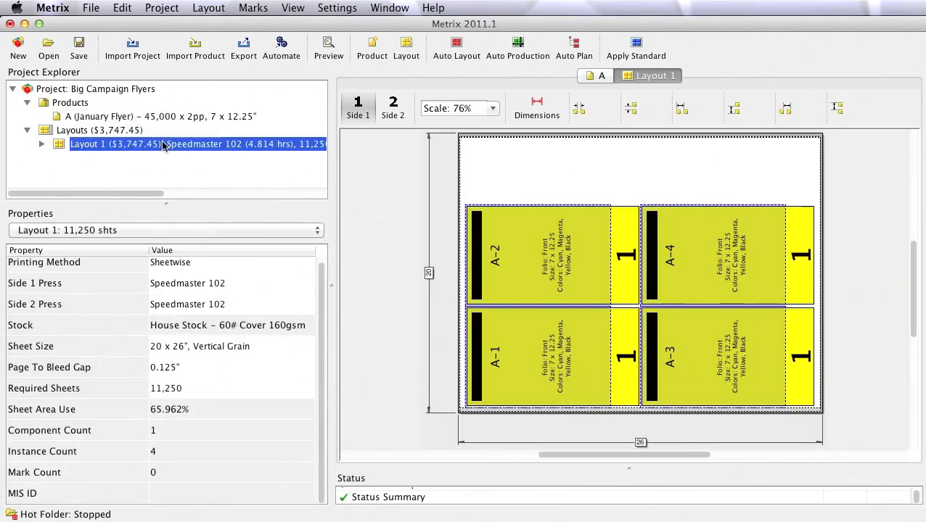
{"action": "left_click", "coordinate": [456, 47]}
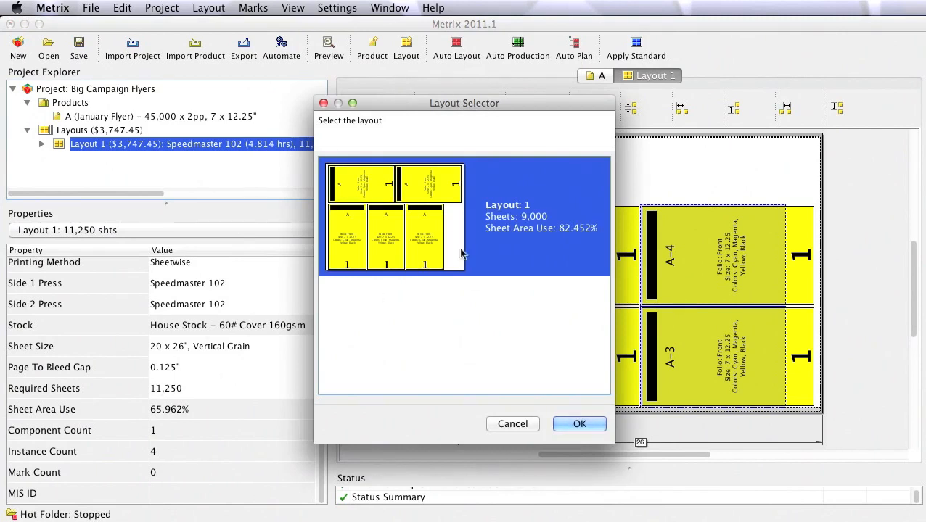
{"action": "left_click", "coordinate": [579, 424]}
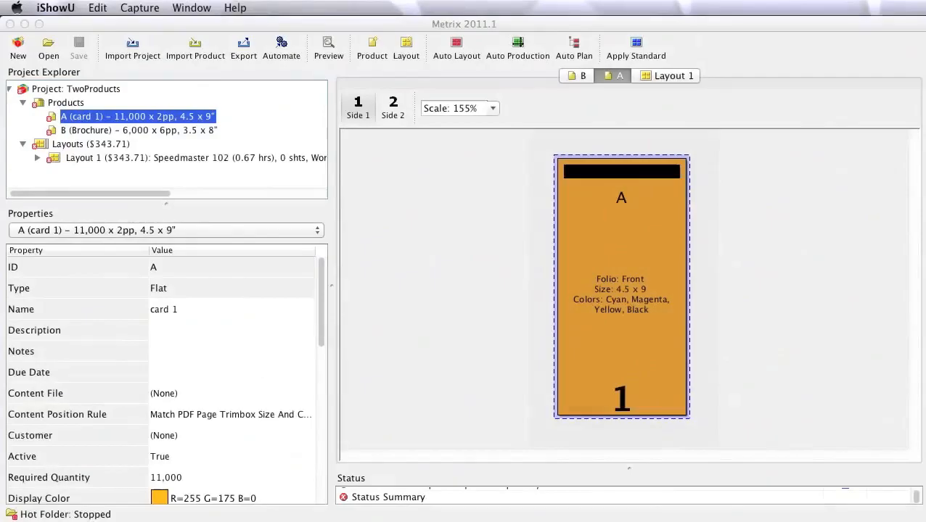
Review the required quantities of card 1 and the Brochure product.
{"action": "left_click", "coordinate": [385, 266]}
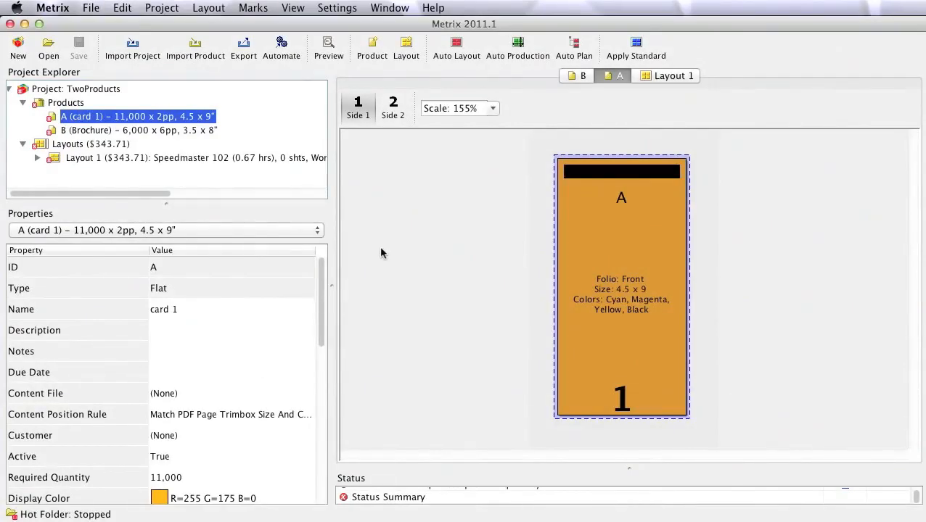
{"action": "double_click", "coordinate": [171, 478]}
{"action": "left_click", "coordinate": [87, 134]}
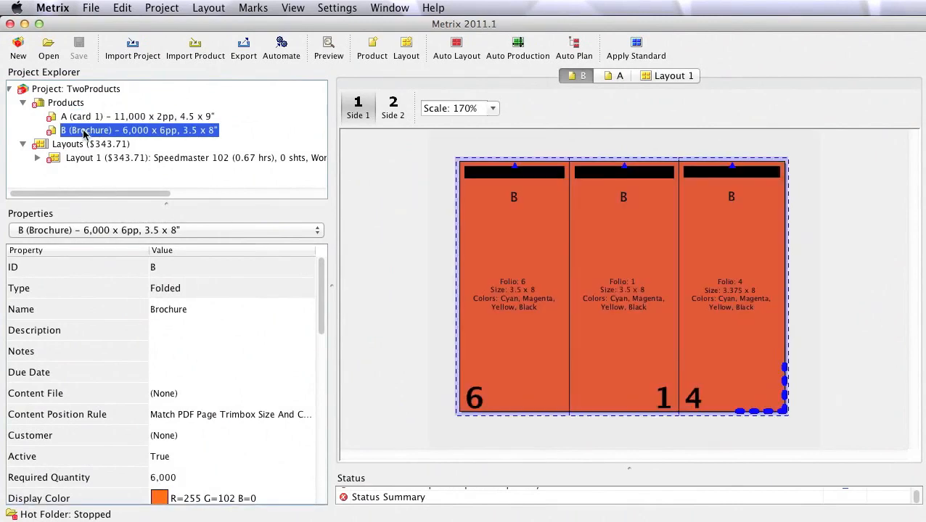
{"action": "double_click", "coordinate": [163, 477]}
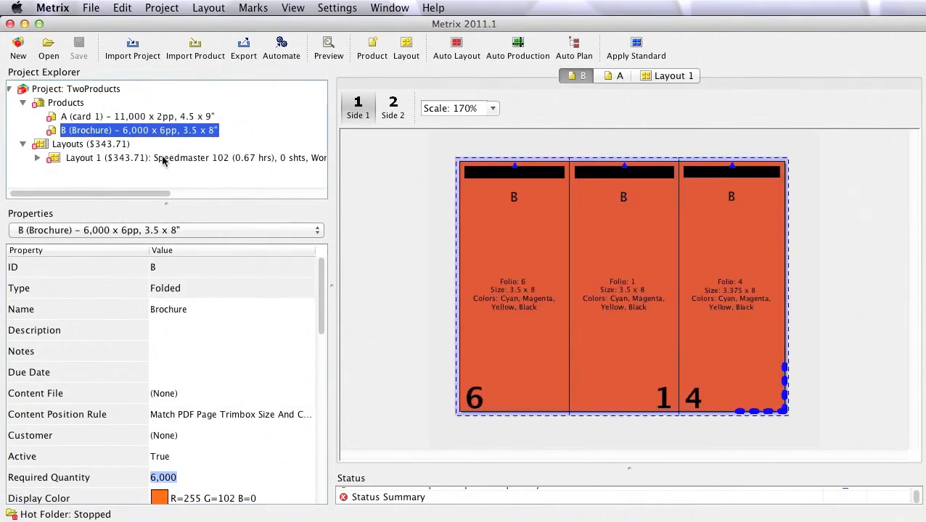
Start Auto Production testing Sheetwise too, on the Speedmaster 72 and GTO 52 presses as well.
{"action": "left_click", "coordinate": [518, 45]}
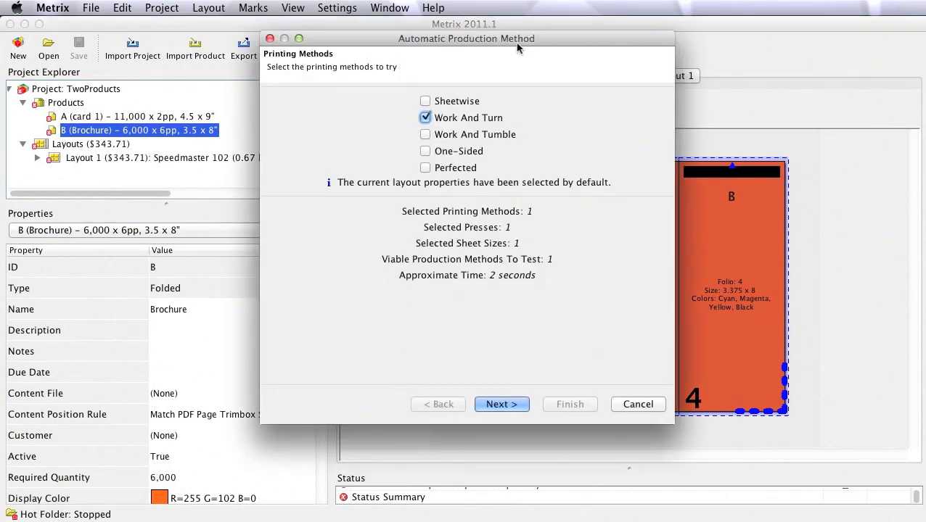
{"action": "left_click", "coordinate": [425, 100]}
{"action": "left_click", "coordinate": [501, 404]}
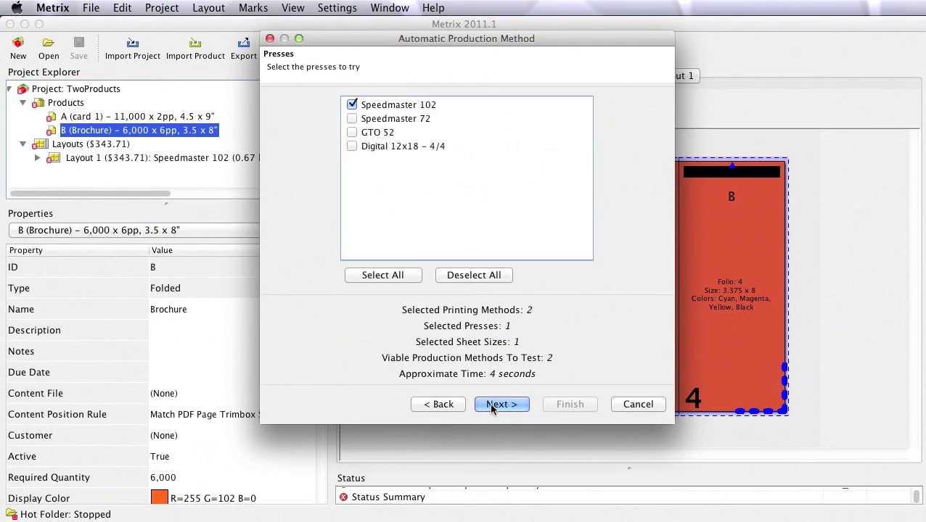
{"action": "left_click", "coordinate": [352, 119]}
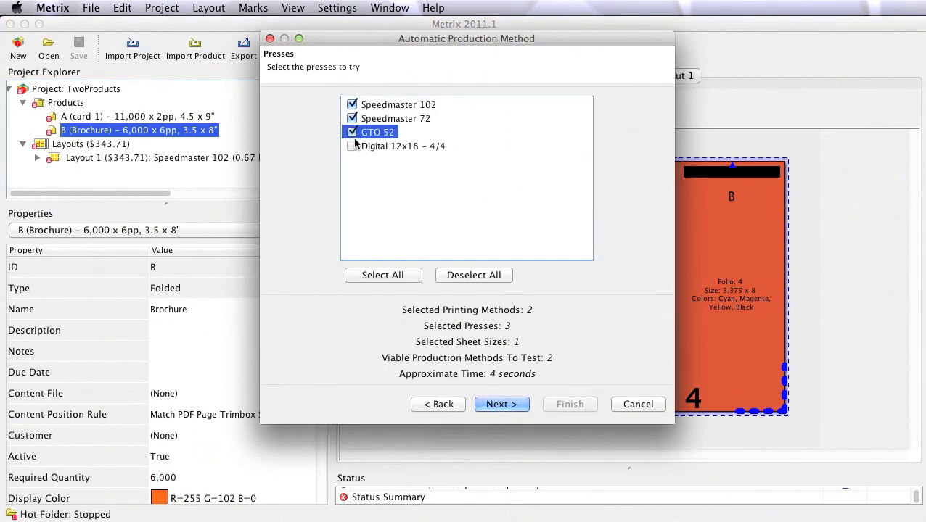
{"action": "left_click", "coordinate": [502, 404]}
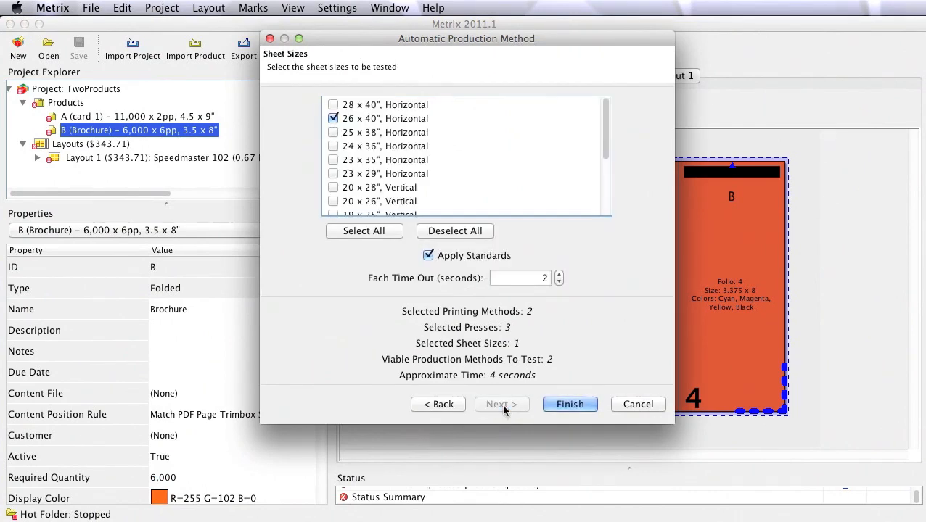
Include all 16 sheet sizes and run the automatic production calculation.
{"action": "left_click", "coordinate": [333, 104]}
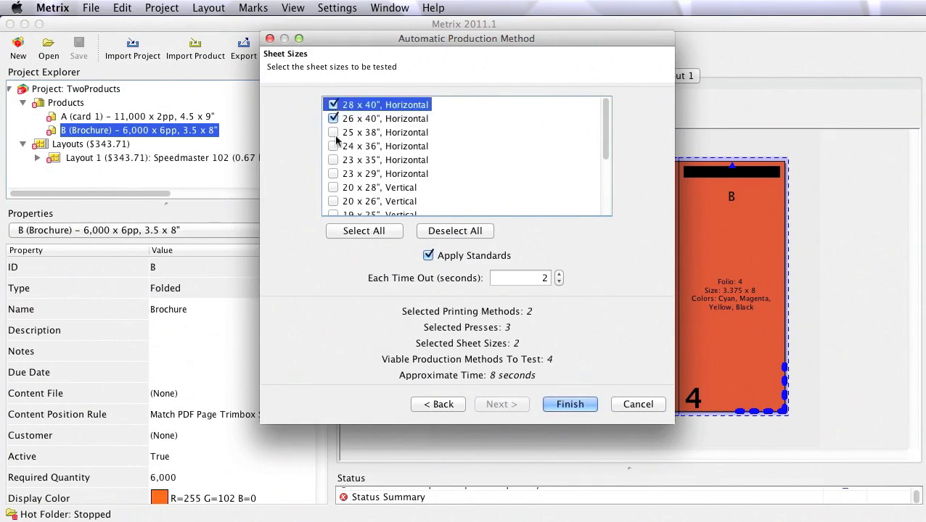
{"action": "left_click", "coordinate": [333, 160]}
{"action": "left_click", "coordinate": [333, 173]}
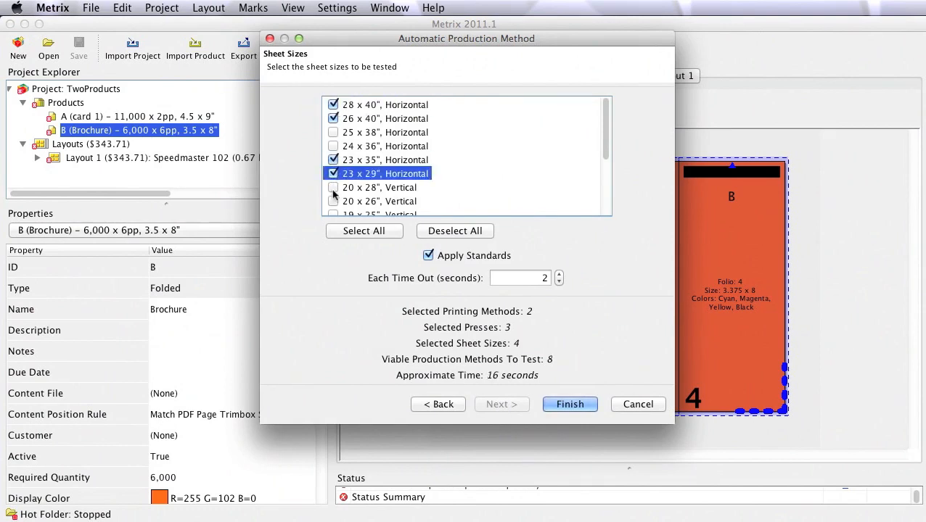
{"action": "left_click", "coordinate": [364, 231]}
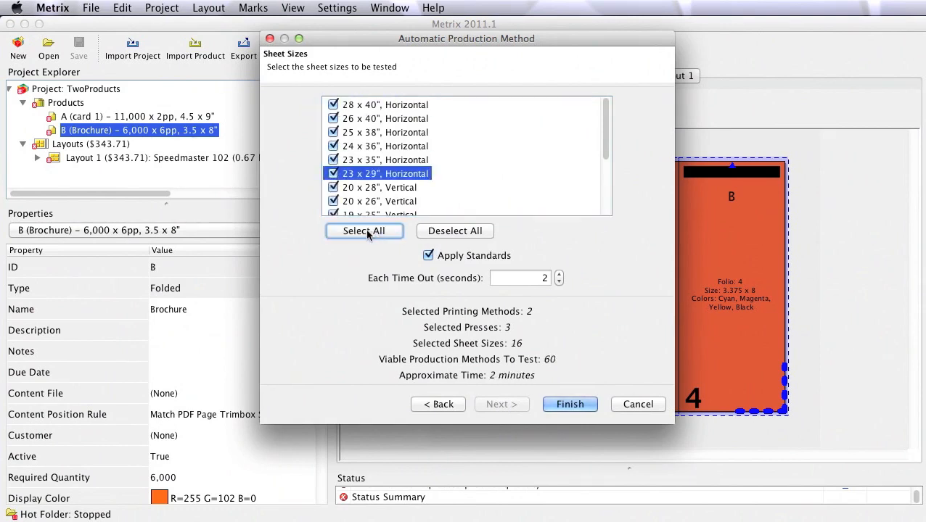
{"action": "left_click", "coordinate": [569, 404]}
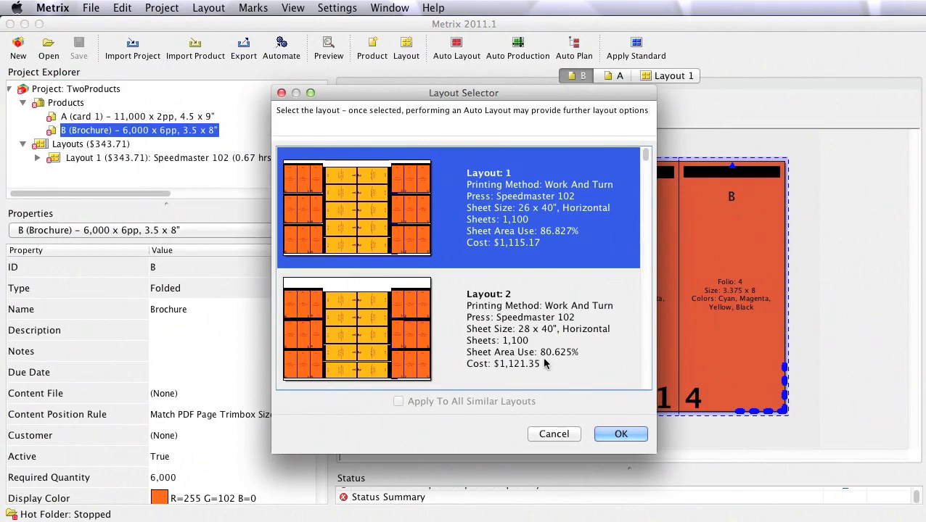
{"action": "scroll", "coordinate": [650, 388], "scroll_direction": "down", "scroll_amount": 1}
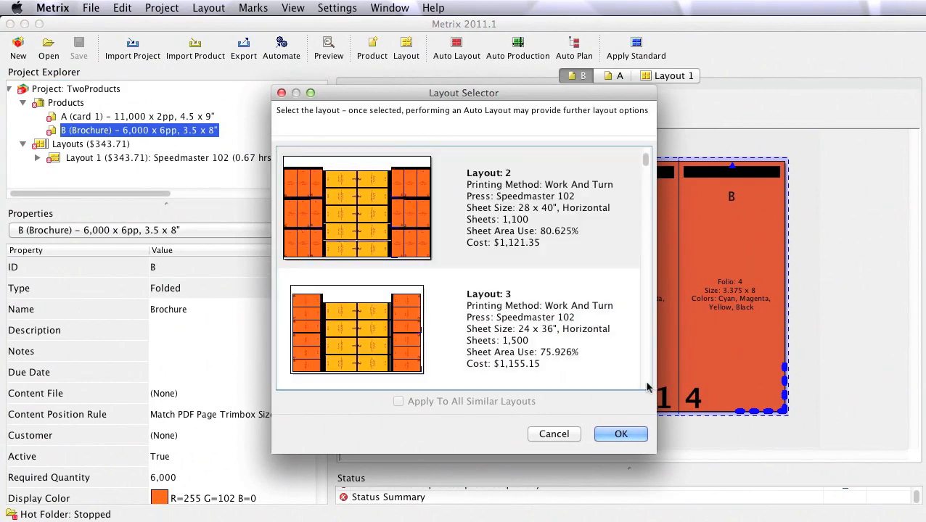
{"action": "scroll", "coordinate": [648, 388], "scroll_direction": "down", "scroll_amount": 1}
{"action": "scroll", "coordinate": [648, 388], "scroll_direction": "down", "scroll_amount": 1}
{"action": "scroll", "coordinate": [647, 388], "scroll_direction": "down", "scroll_amount": 1}
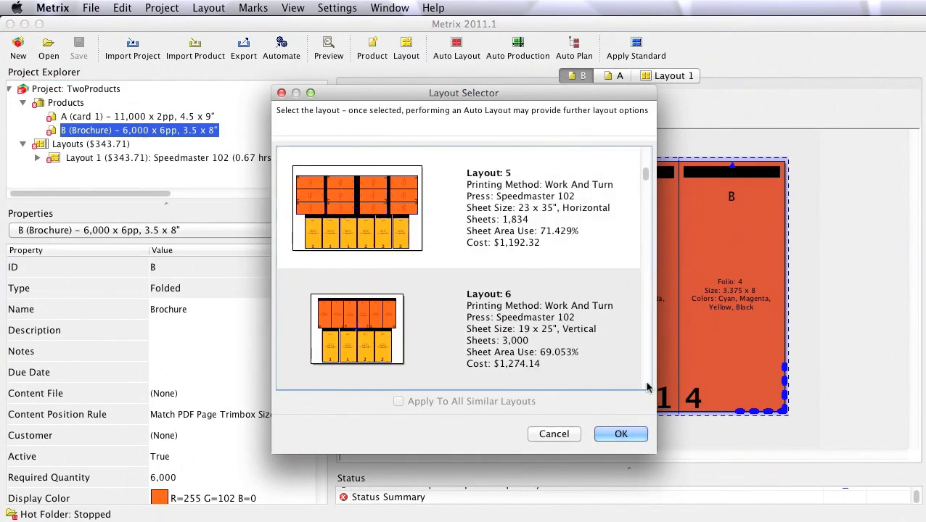
{"action": "scroll", "coordinate": [648, 389], "scroll_direction": "down", "scroll_amount": 1}
{"action": "scroll", "coordinate": [648, 388], "scroll_direction": "down", "scroll_amount": 1}
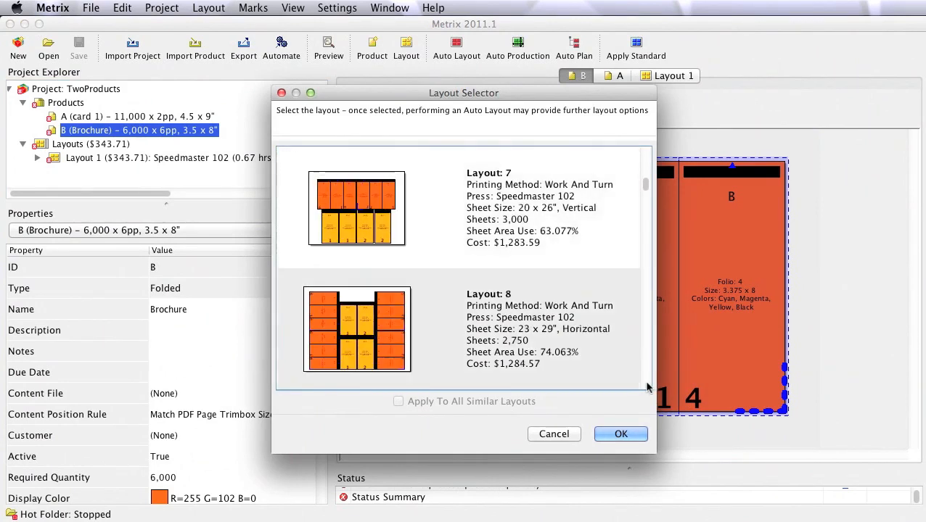
{"action": "scroll", "coordinate": [648, 389], "scroll_direction": "down", "scroll_amount": 1}
{"action": "scroll", "coordinate": [647, 388], "scroll_direction": "down", "scroll_amount": 1}
{"action": "scroll", "coordinate": [648, 388], "scroll_direction": "down", "scroll_amount": 1}
{"action": "scroll", "coordinate": [648, 389], "scroll_direction": "down", "scroll_amount": 1}
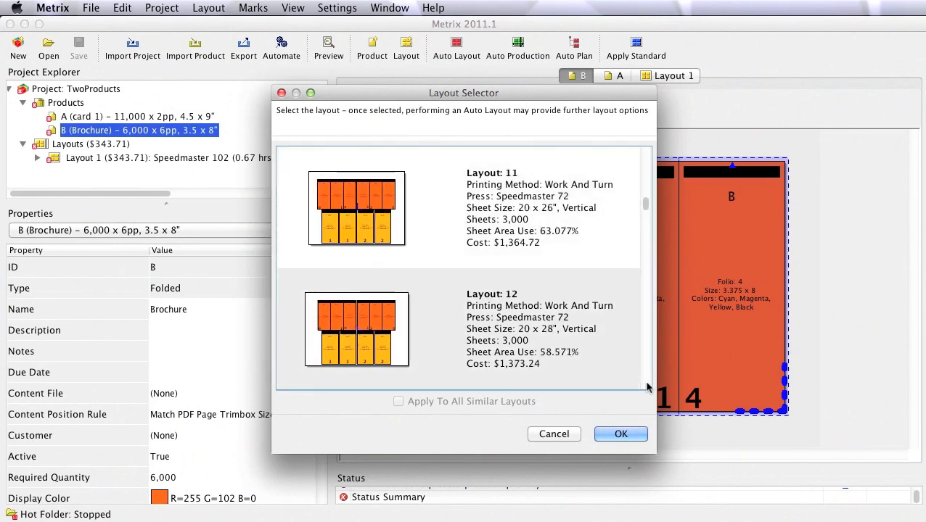
{"action": "left_click_drag", "start_coordinate": [645, 206], "coordinate": [646, 148]}
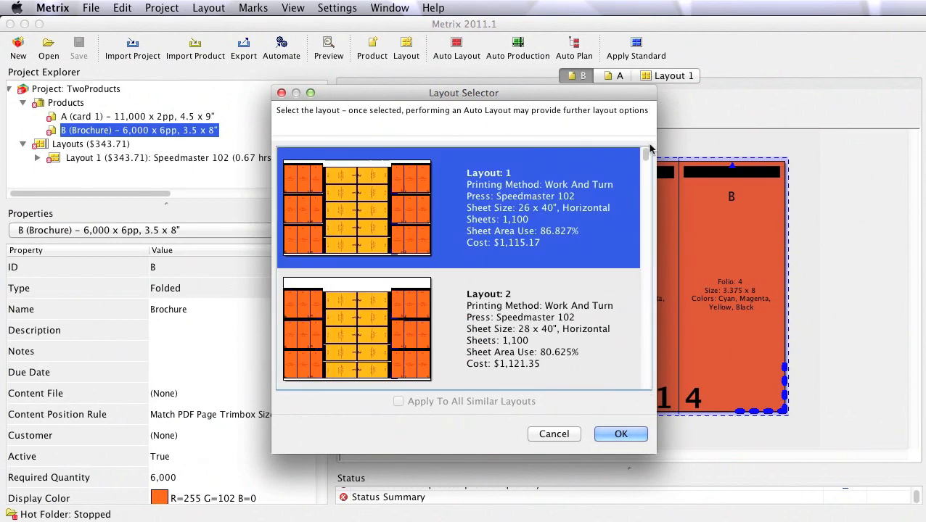
Accept the first suggested 26 x 40 Work And Turn layout needing 1,100 sheets.
{"action": "left_click", "coordinate": [621, 434]}
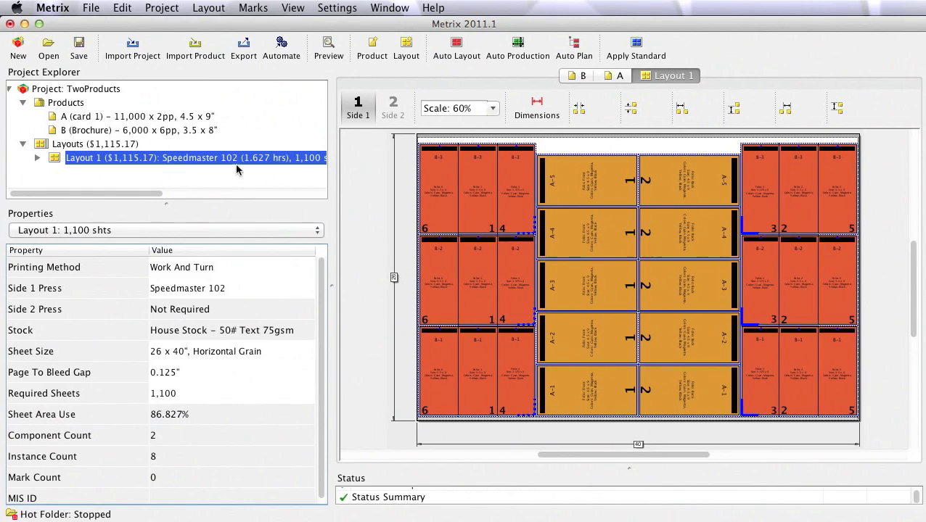
Save the project under ID 264434 with its type set to Estimate.
{"action": "left_click", "coordinate": [92, 9]}
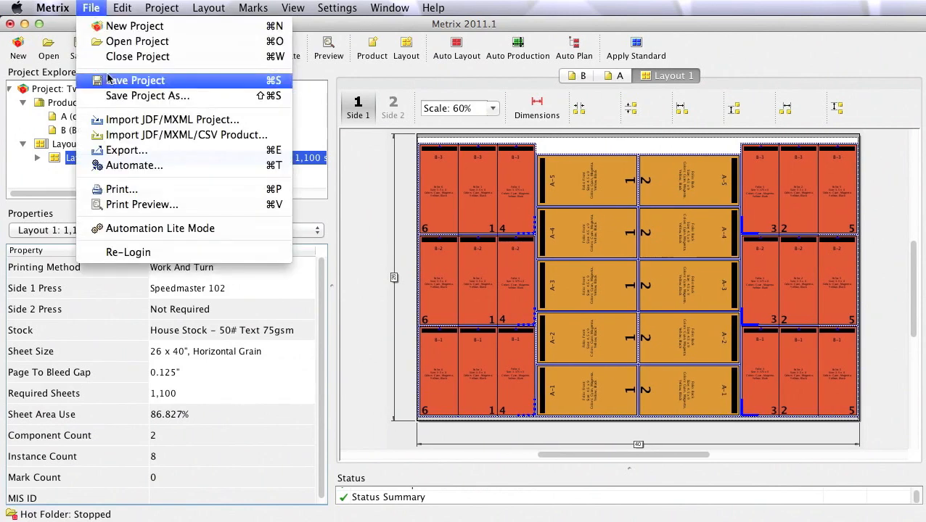
{"action": "left_click", "coordinate": [148, 96]}
{"action": "type", "text": "26"}
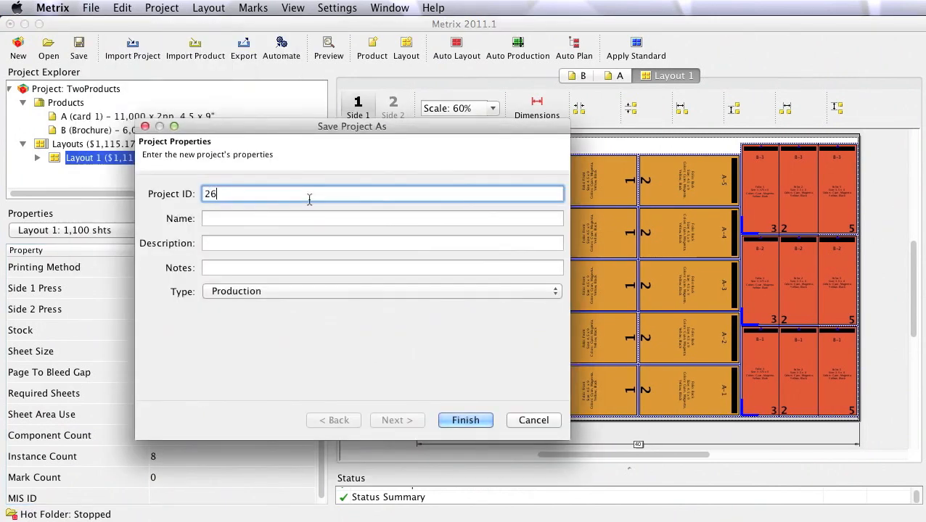
{"action": "type", "text": "4434"}
{"action": "left_click", "coordinate": [279, 291]}
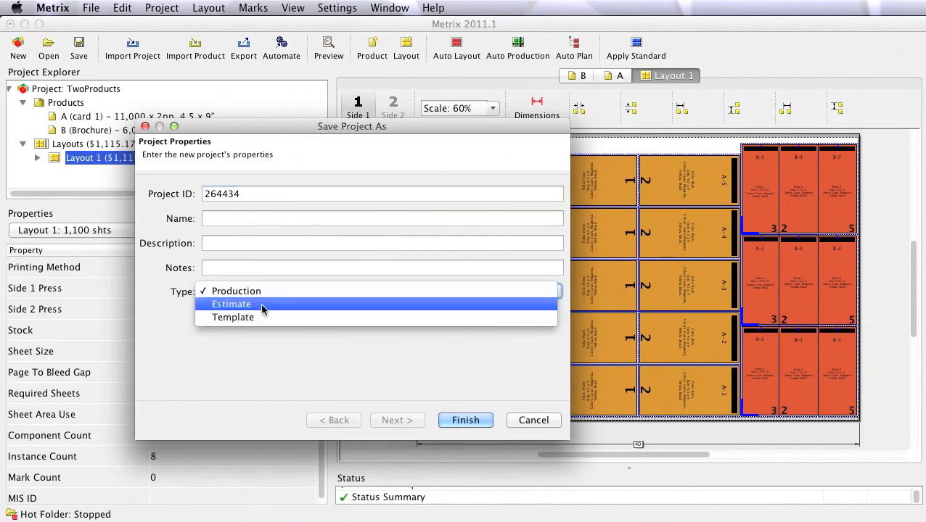
{"action": "left_click", "coordinate": [261, 306]}
{"action": "left_click", "coordinate": [466, 421]}
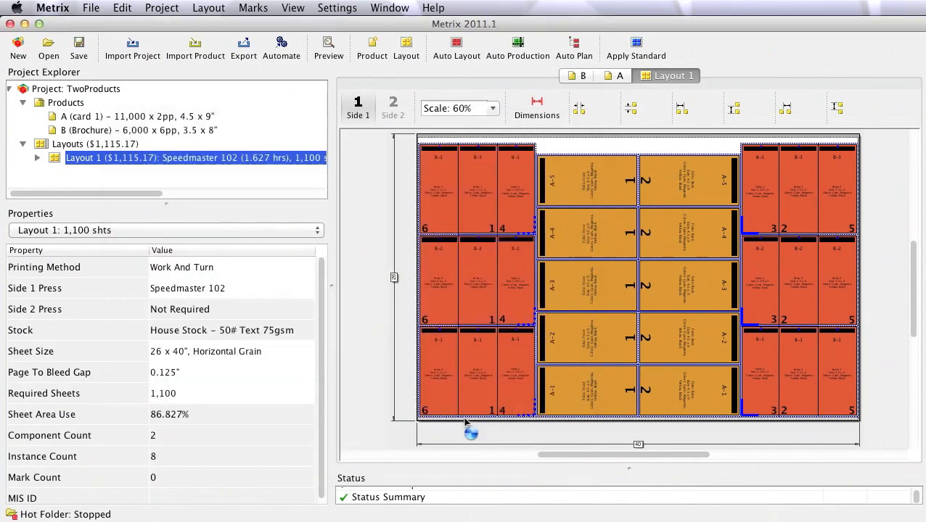
Close the project, reopen Estimate 264434 and show product A, card 1.
{"action": "left_click", "coordinate": [50, 47]}
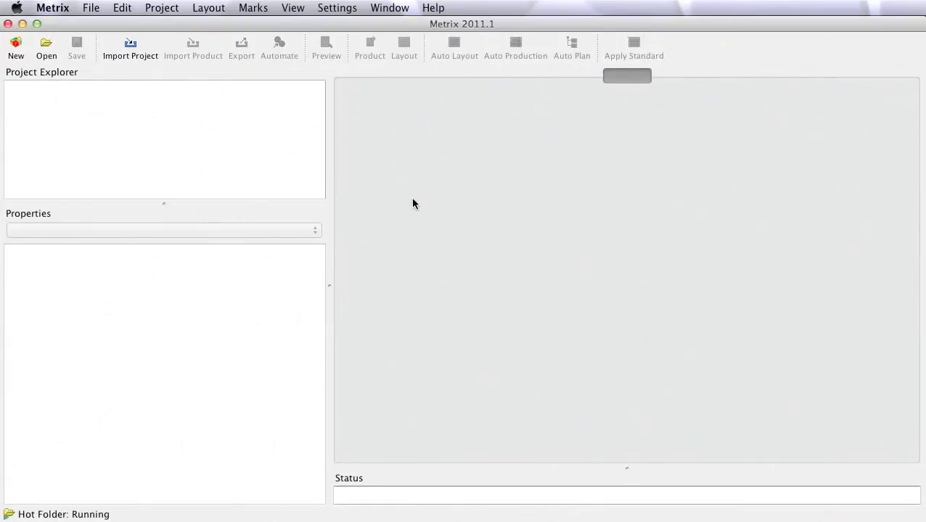
{"action": "left_click", "coordinate": [45, 45]}
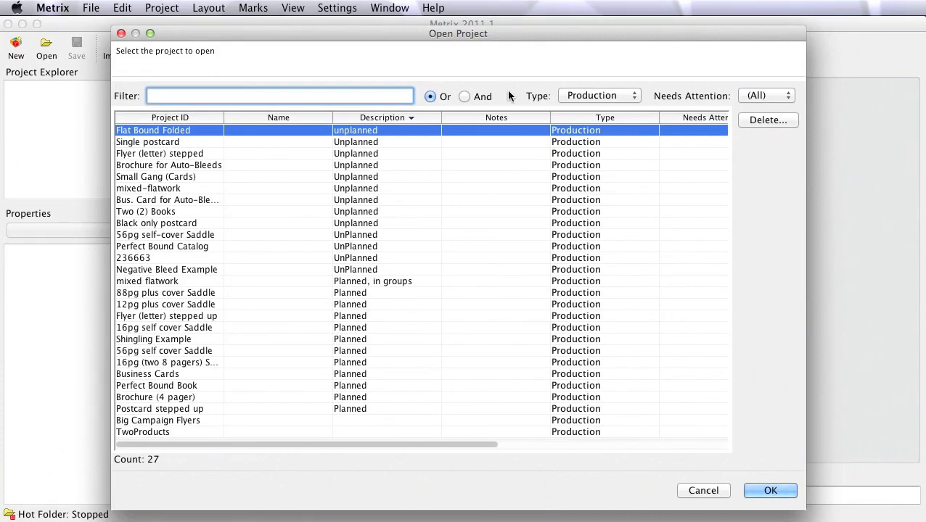
{"action": "left_click", "coordinate": [599, 95]}
{"action": "left_click", "coordinate": [593, 109]}
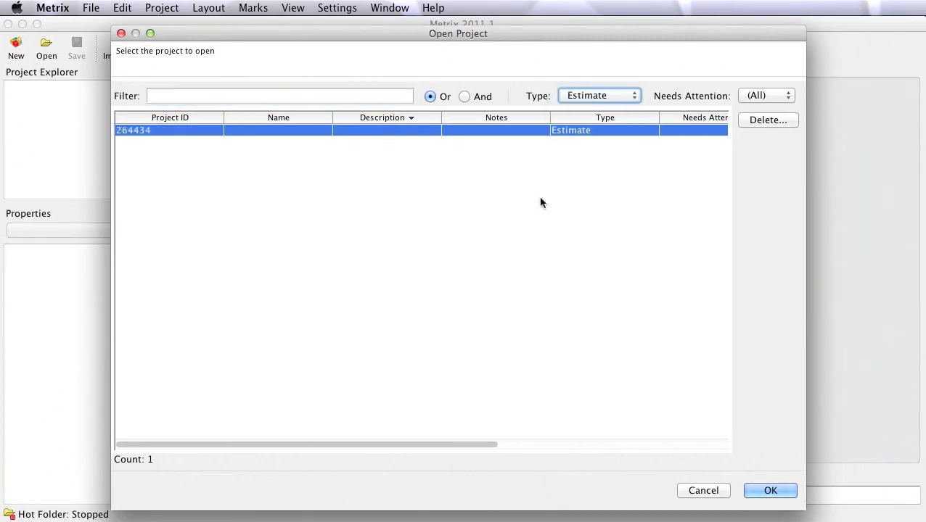
{"action": "left_click", "coordinate": [770, 491]}
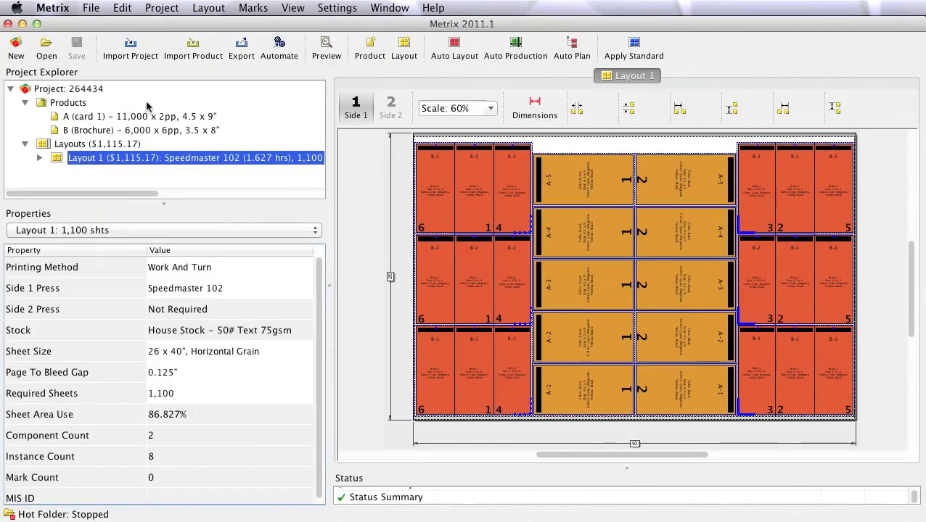
{"action": "left_click", "coordinate": [135, 117]}
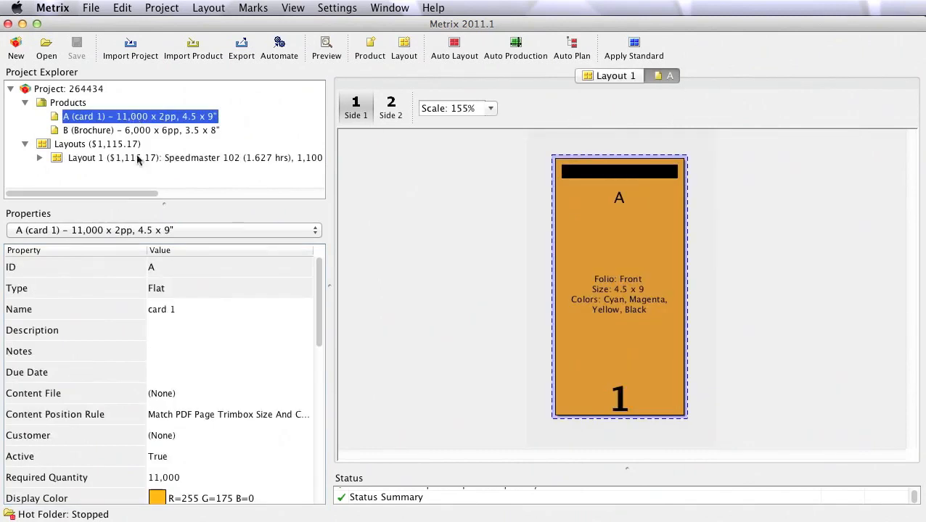
{"action": "scroll", "coordinate": [189, 407], "scroll_direction": "down", "scroll_amount": 3}
Raise card A's required quantity to 13,000.
{"action": "double_click", "coordinate": [164, 414]}
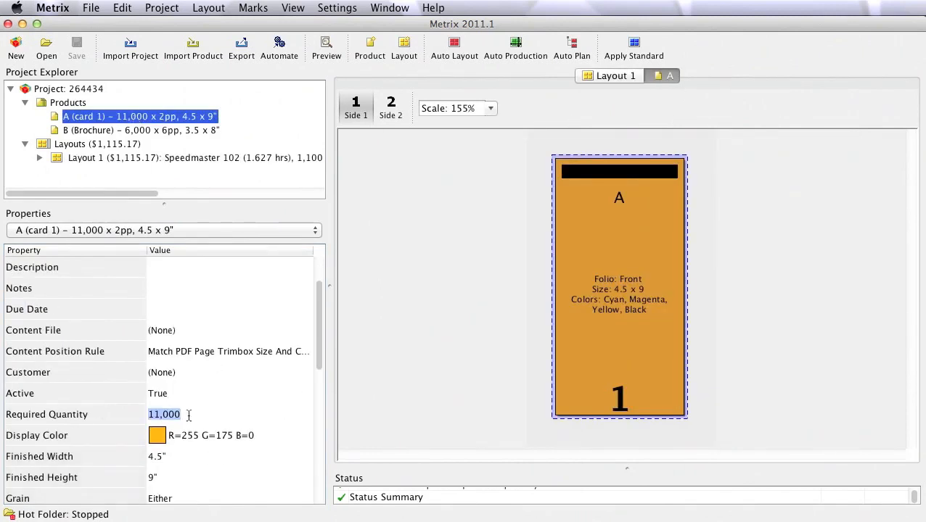
{"action": "type", "text": "1"}
{"action": "key", "text": "Return"}
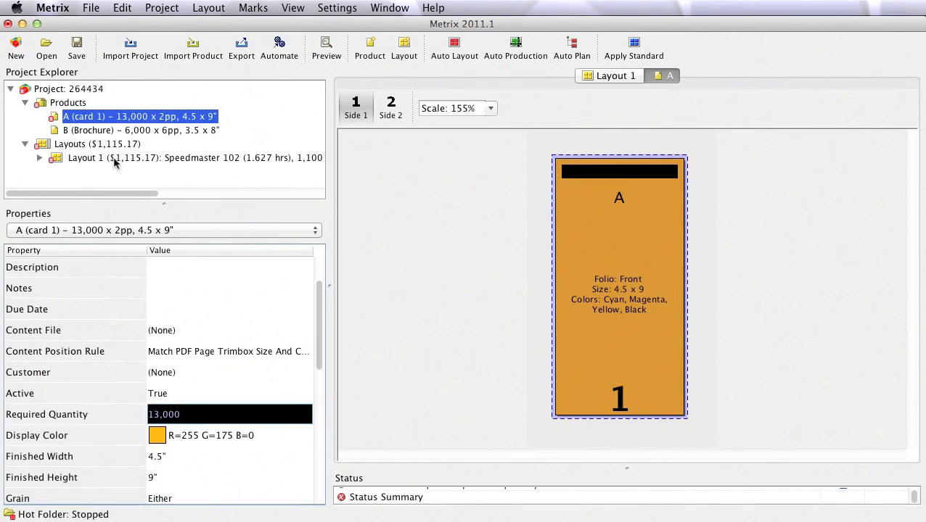
Switch Layout 1 to a 25 x 38 horizontal grain sheet and auto-lay it out at 1,500 sheets.
{"action": "left_click", "coordinate": [115, 158]}
{"action": "left_click", "coordinate": [188, 346]}
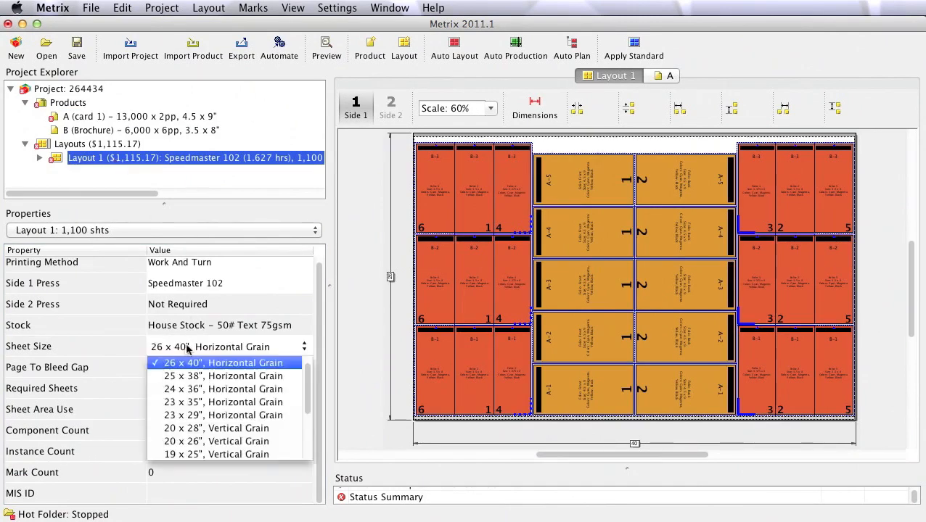
{"action": "left_click", "coordinate": [217, 376]}
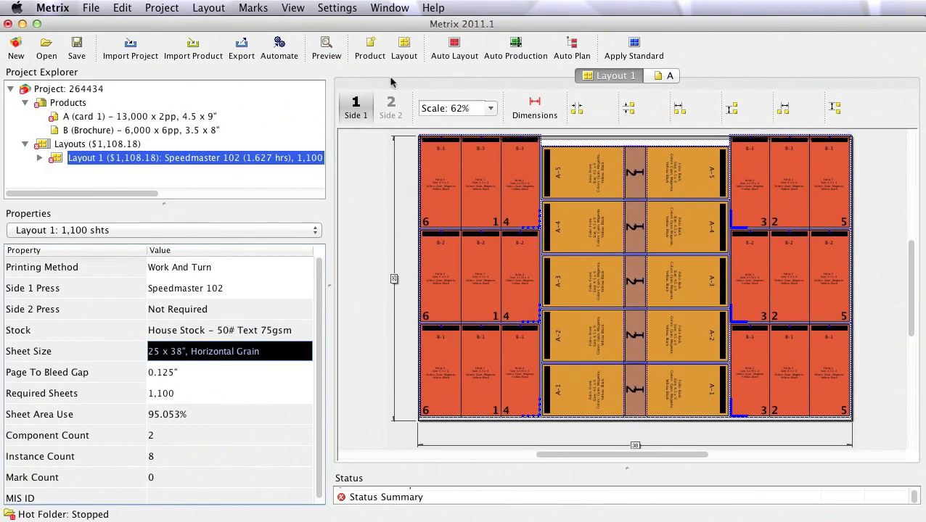
{"action": "left_click", "coordinate": [455, 48]}
{"action": "left_click", "coordinate": [533, 373]}
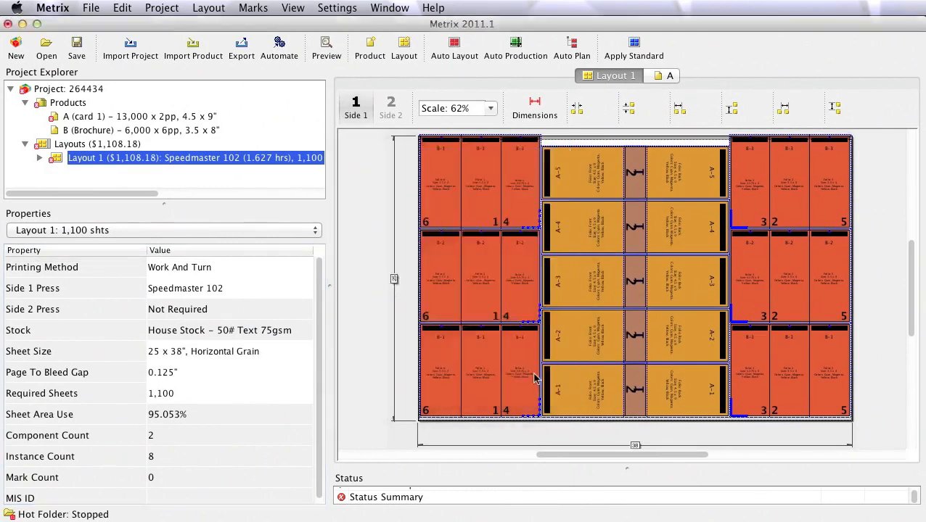
{"action": "left_click", "coordinate": [582, 409]}
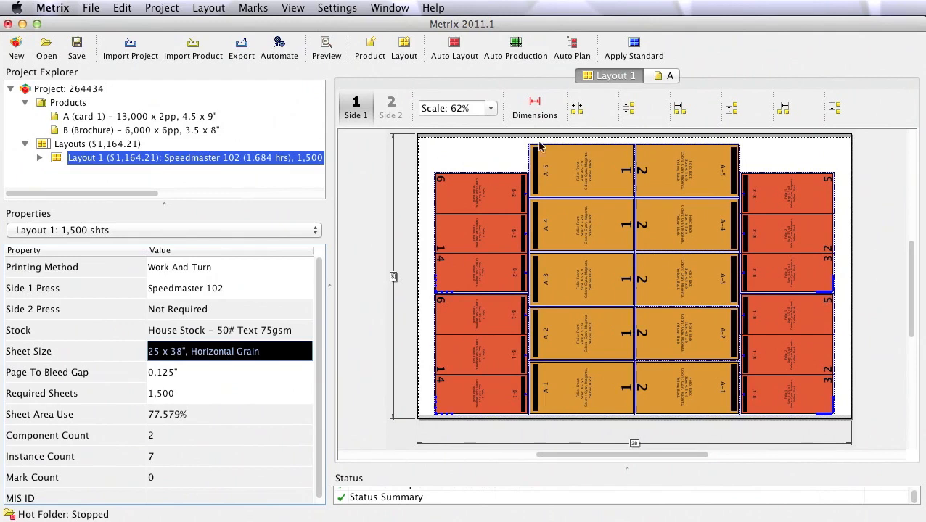
Dimension the gaps above the page groups and at both sheet edges, placing the left 1.625 label below the sheet.
{"action": "left_click", "coordinate": [534, 104]}
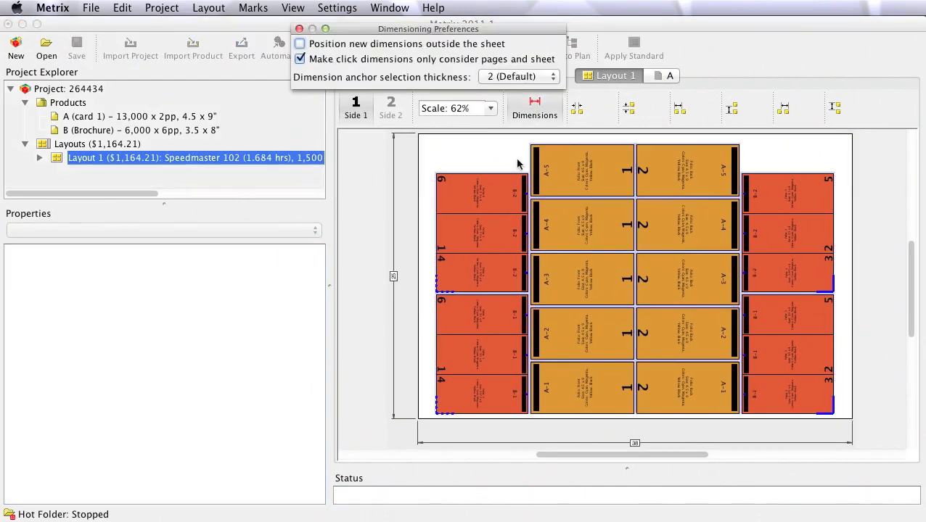
{"action": "left_click", "coordinate": [475, 159]}
{"action": "left_click", "coordinate": [580, 142]}
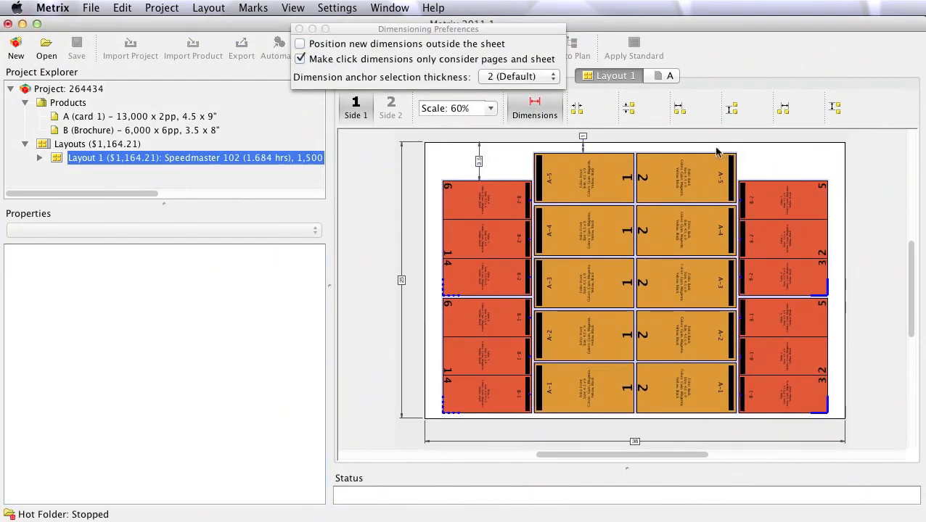
{"action": "left_click", "coordinate": [715, 149]}
{"action": "left_click", "coordinate": [772, 163]}
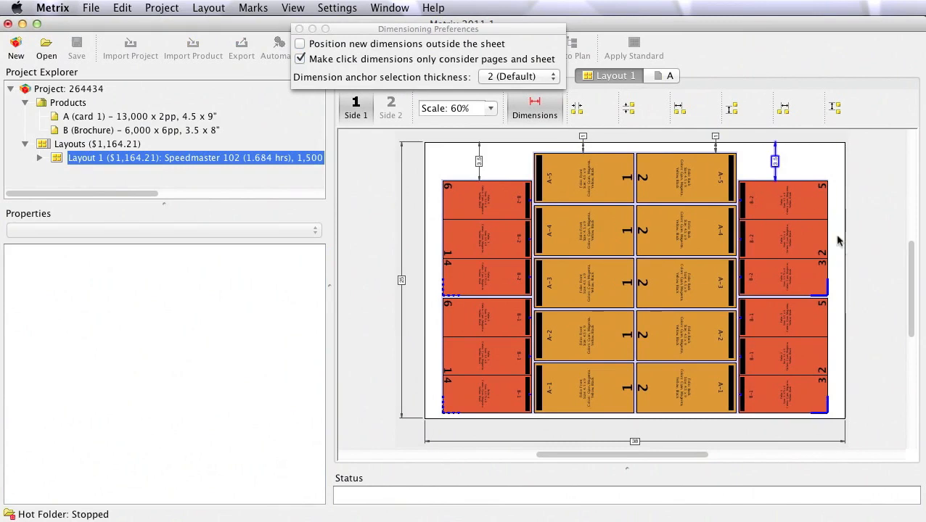
{"action": "left_click", "coordinate": [838, 241]}
{"action": "left_click", "coordinate": [451, 360]}
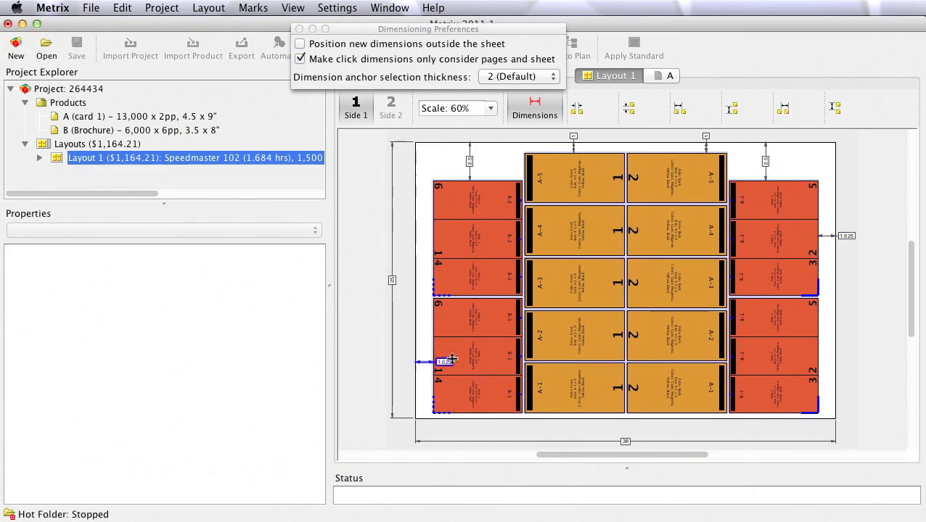
{"action": "left_click_drag", "start_coordinate": [445, 361], "coordinate": [444, 434]}
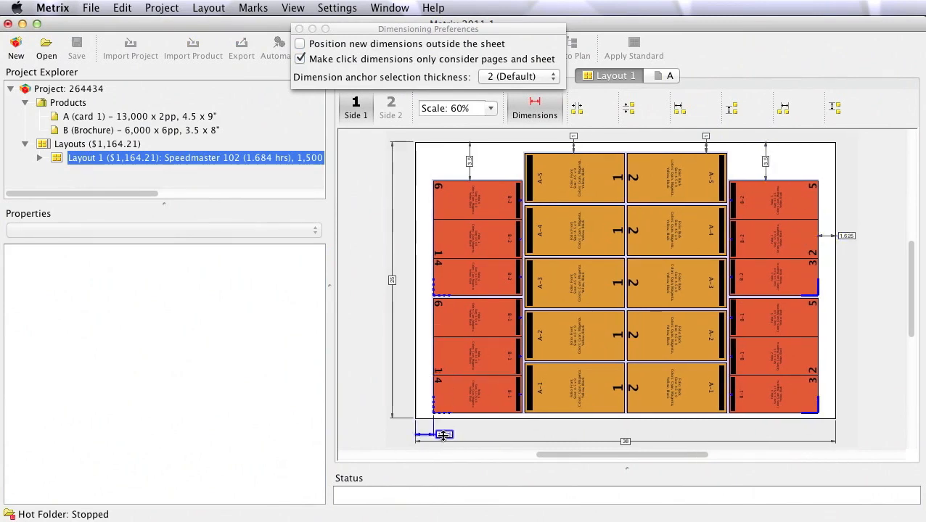
Start adding a mark set and review the Work And Turn / Speedmaster 102 filter text.
{"action": "left_click", "coordinate": [299, 30]}
{"action": "left_click", "coordinate": [253, 8]}
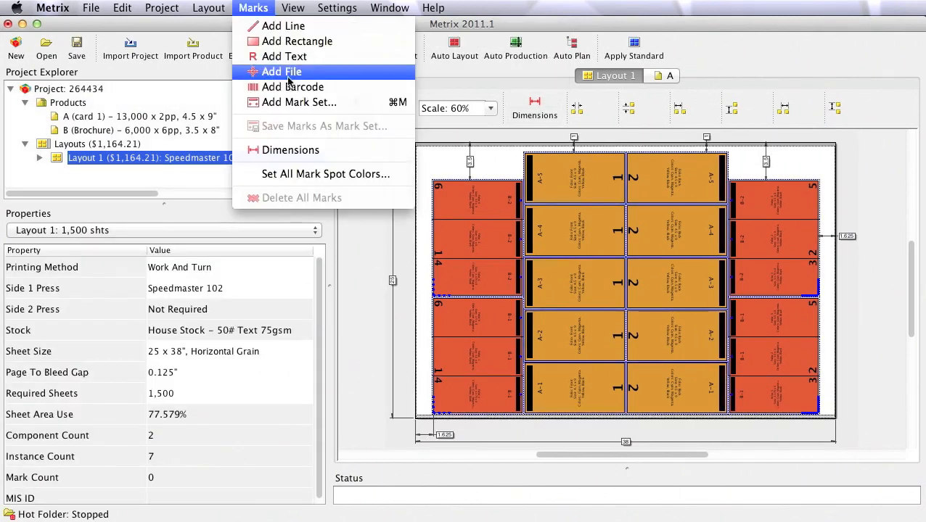
{"action": "left_click", "coordinate": [288, 105]}
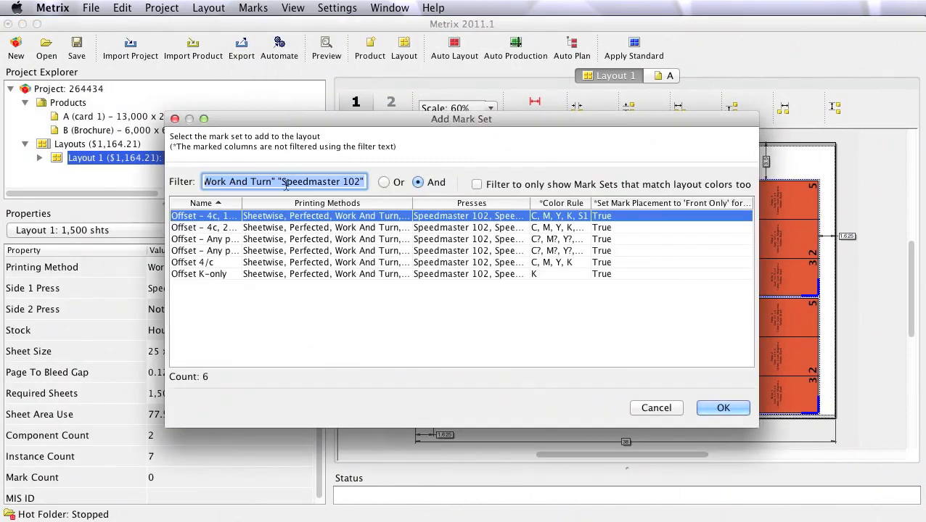
{"action": "left_click_drag", "start_coordinate": [279, 182], "coordinate": [363, 182]}
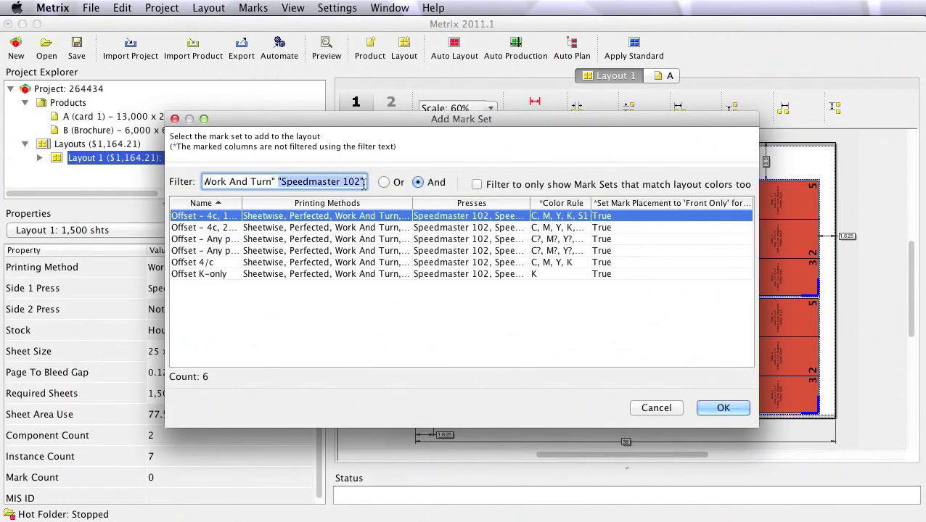
{"action": "left_click", "coordinate": [260, 182]}
{"action": "left_click_drag", "start_coordinate": [275, 182], "coordinate": [203, 182]}
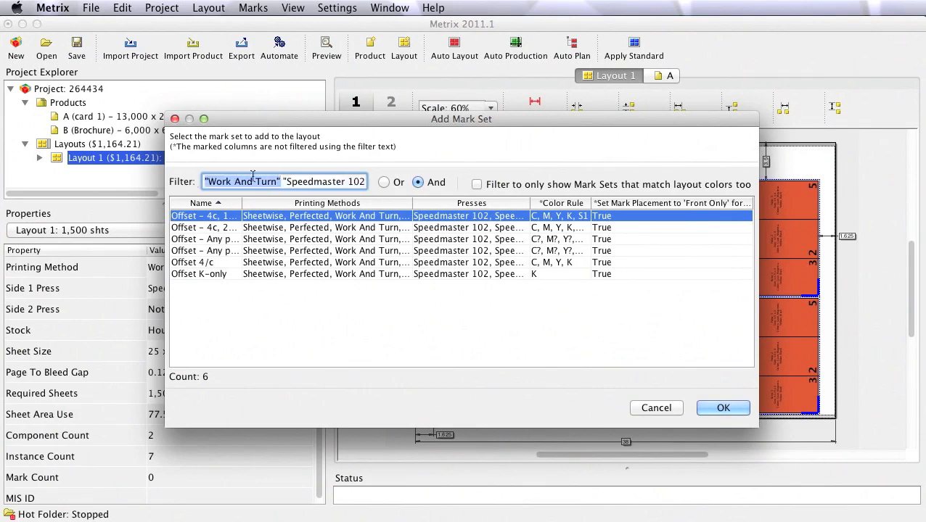
Filter to layout-colour matches and add the Offset 4/c mark set to Layout 1.
{"action": "left_click", "coordinate": [477, 184]}
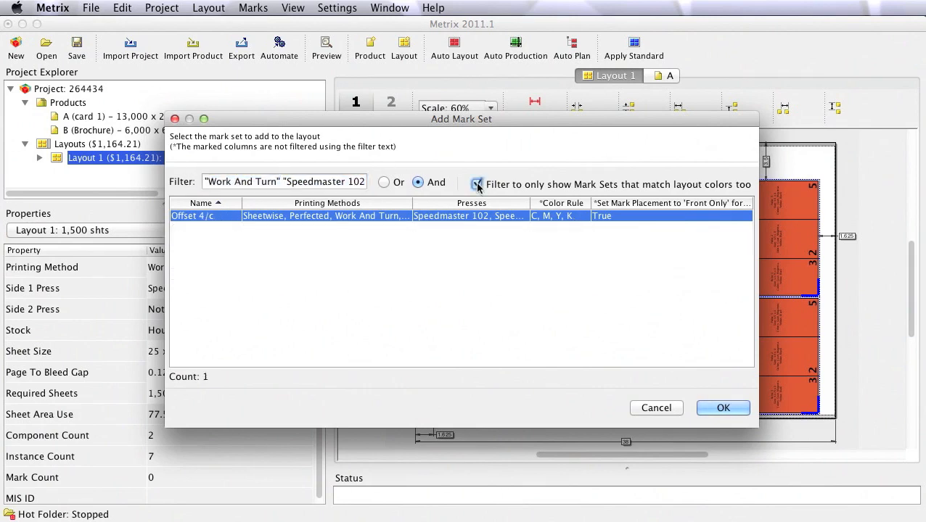
{"action": "left_click", "coordinate": [723, 408]}
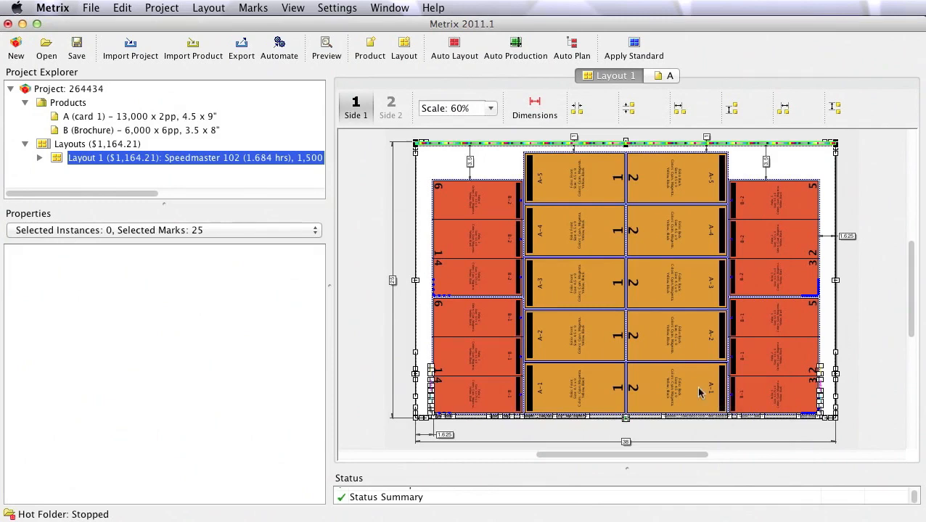
{"action": "left_click", "coordinate": [416, 321]}
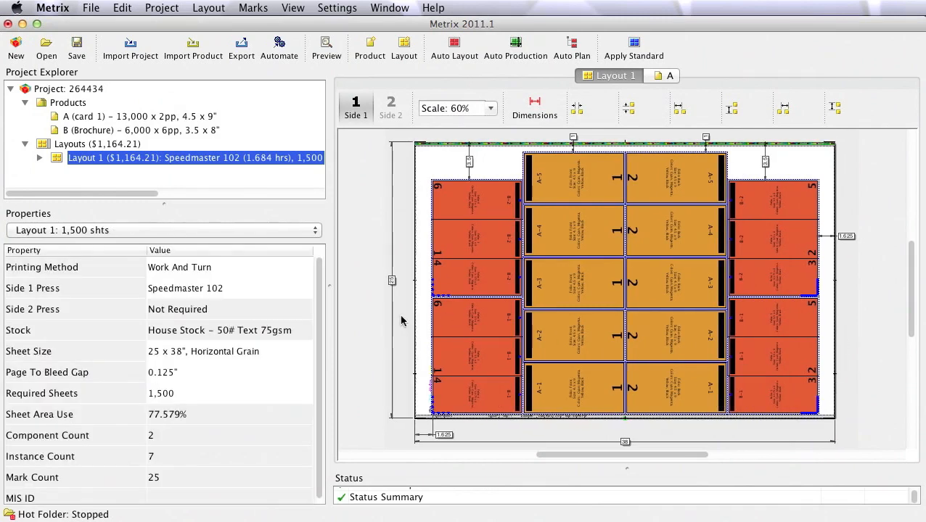
{"action": "left_click", "coordinate": [327, 48]}
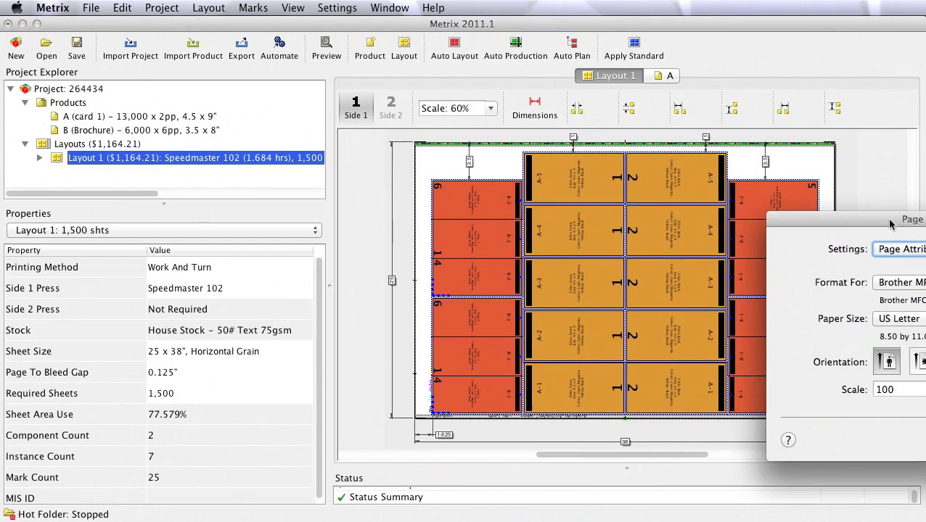
{"action": "left_click_drag", "start_coordinate": [889, 220], "coordinate": [698, 175]}
{"action": "left_click", "coordinate": [842, 395]}
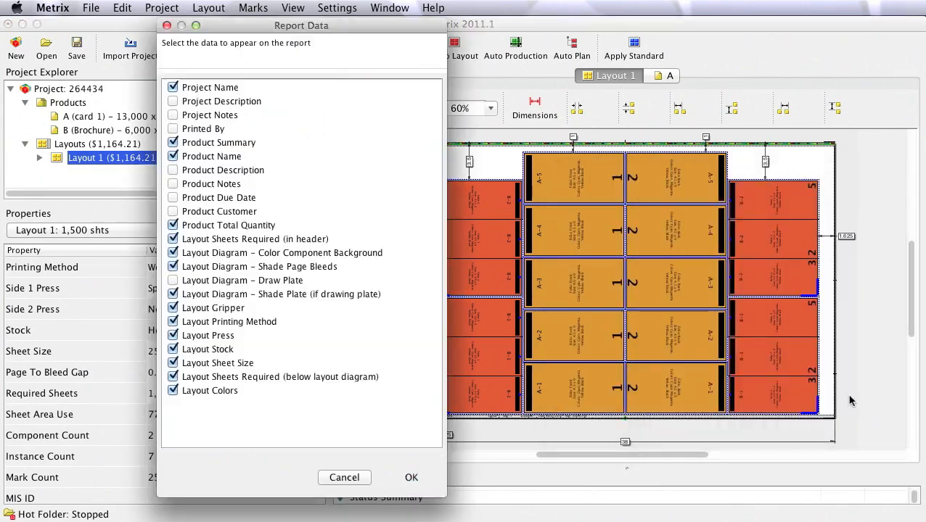
{"action": "left_click", "coordinate": [412, 477]}
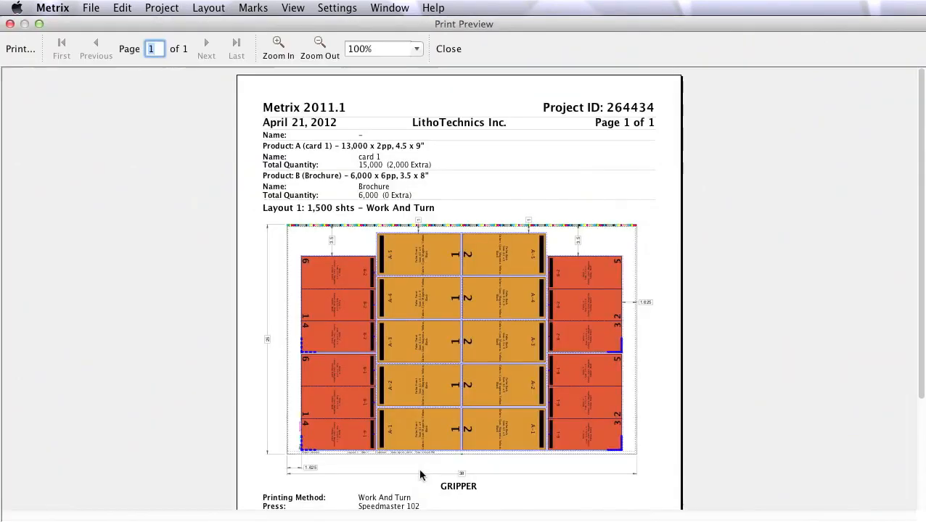
{"action": "left_click", "coordinate": [279, 45]}
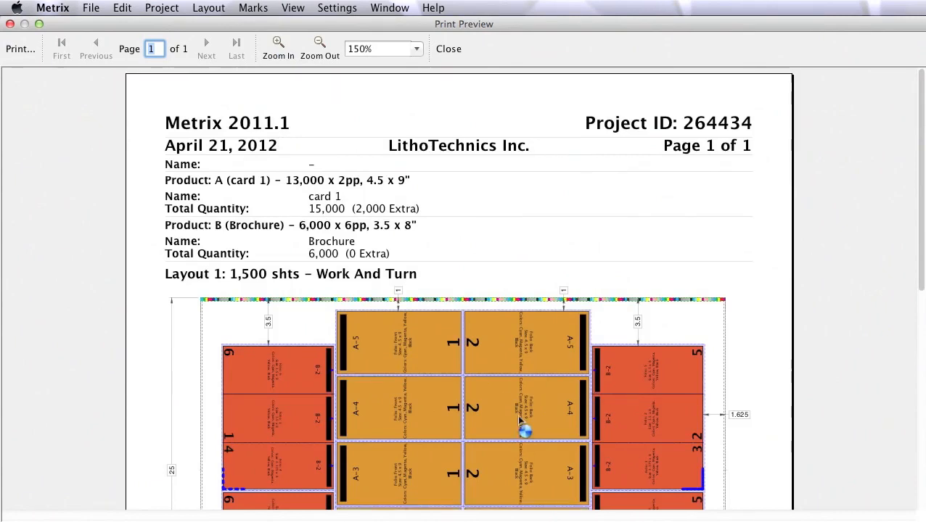
{"action": "scroll", "coordinate": [523, 425], "scroll_direction": "down", "scroll_amount": 4}
{"action": "scroll", "coordinate": [524, 425], "scroll_direction": "down", "scroll_amount": 3}
{"action": "scroll", "coordinate": [524, 363], "scroll_direction": "down", "scroll_amount": 2}
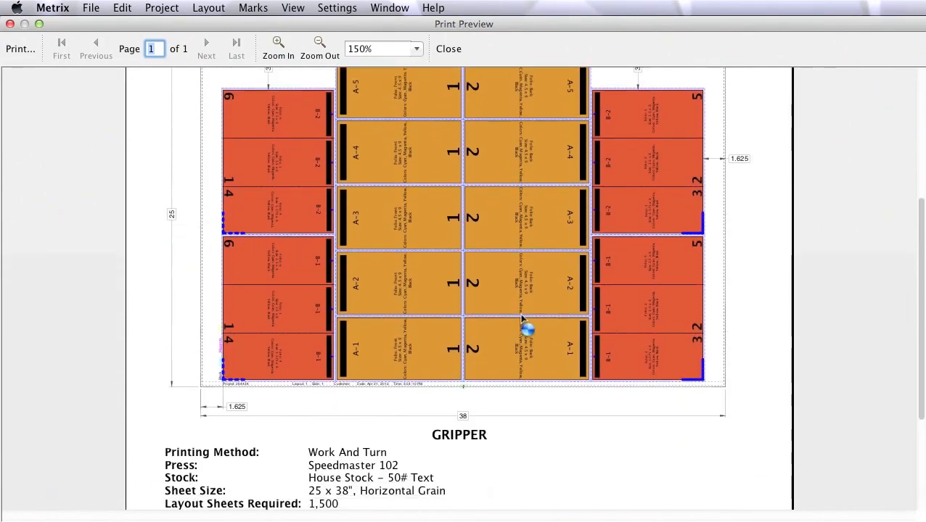
{"action": "scroll", "coordinate": [528, 330], "scroll_direction": "down", "scroll_amount": 2}
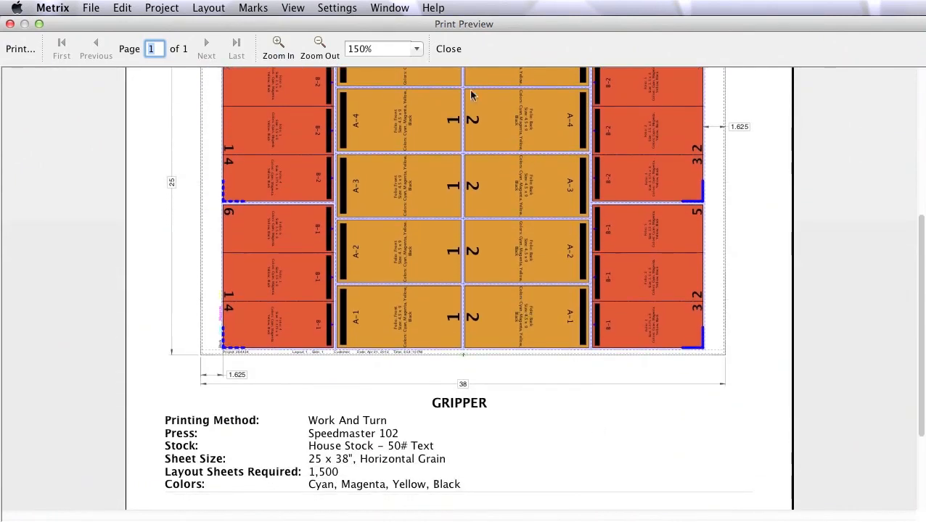
{"action": "left_click", "coordinate": [448, 48]}
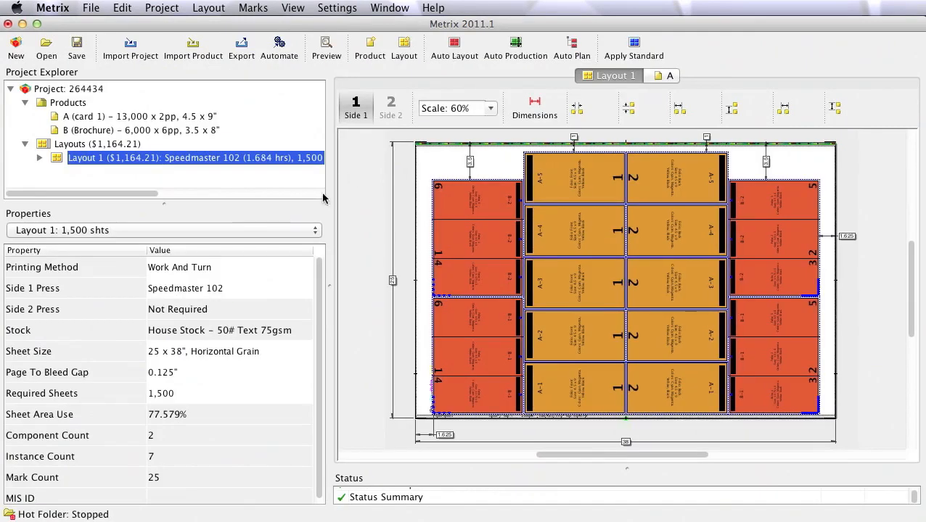
Change project 264434's Type from Estimate to Production and save it.
{"action": "left_click", "coordinate": [57, 88]}
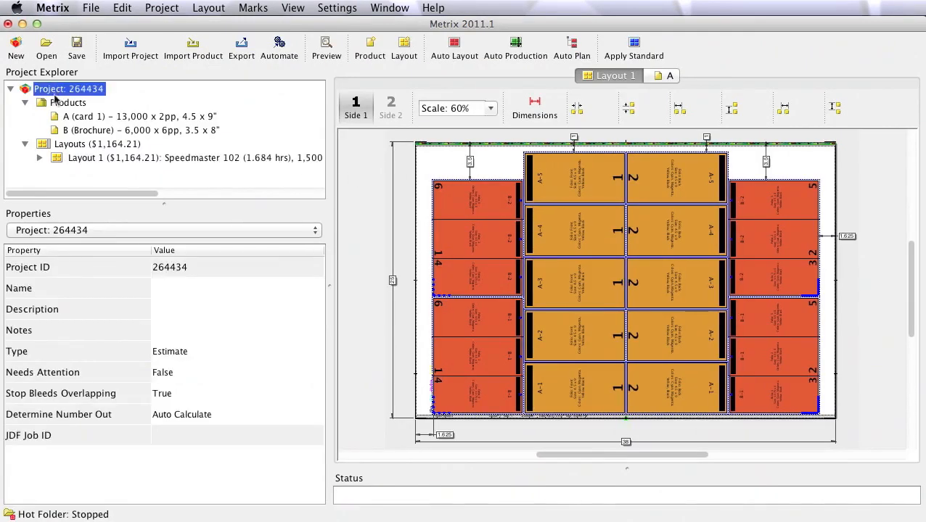
{"action": "left_click", "coordinate": [173, 353]}
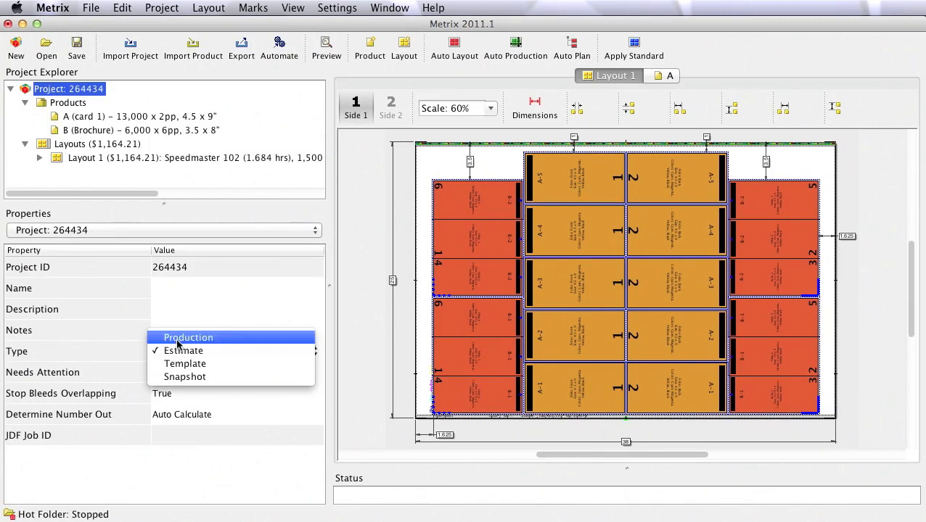
{"action": "left_click", "coordinate": [178, 340]}
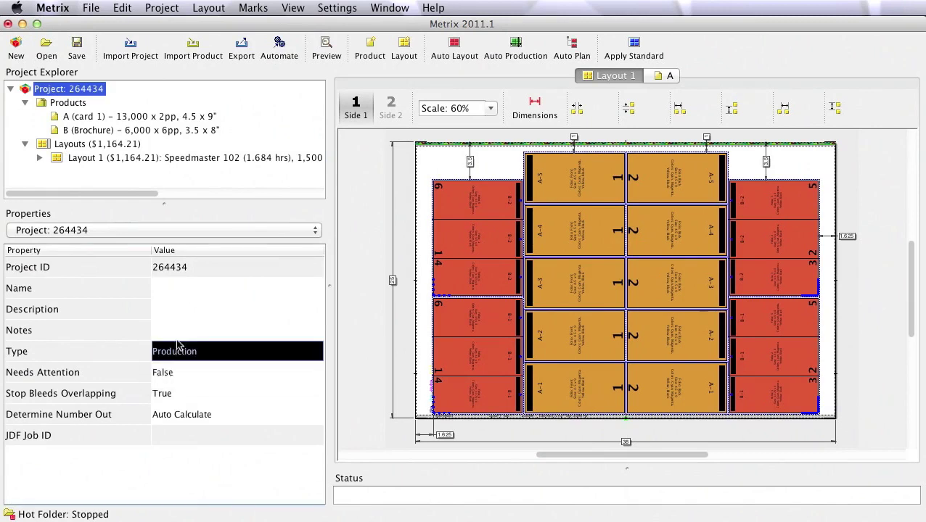
{"action": "left_click", "coordinate": [76, 46]}
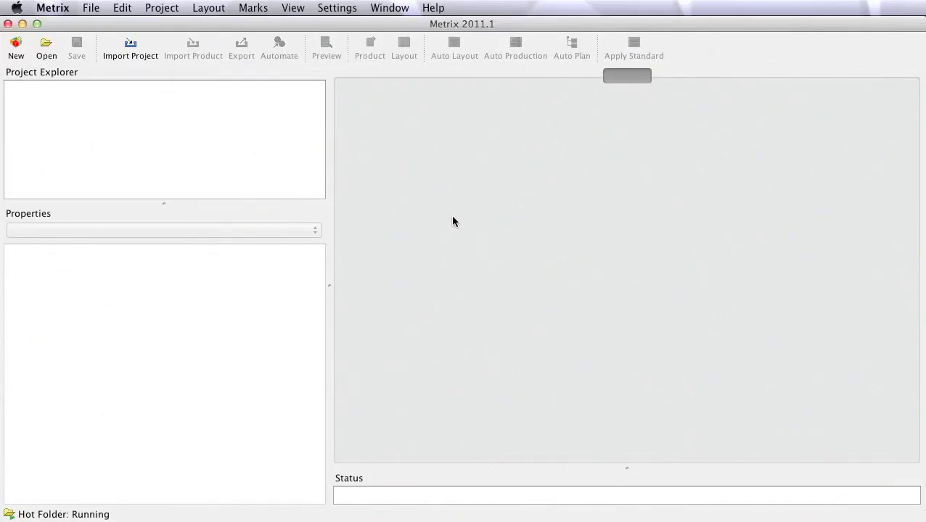
Filter saved projects to Production, reopen 264434, and select the top colour bar mark.
{"action": "left_click", "coordinate": [47, 46]}
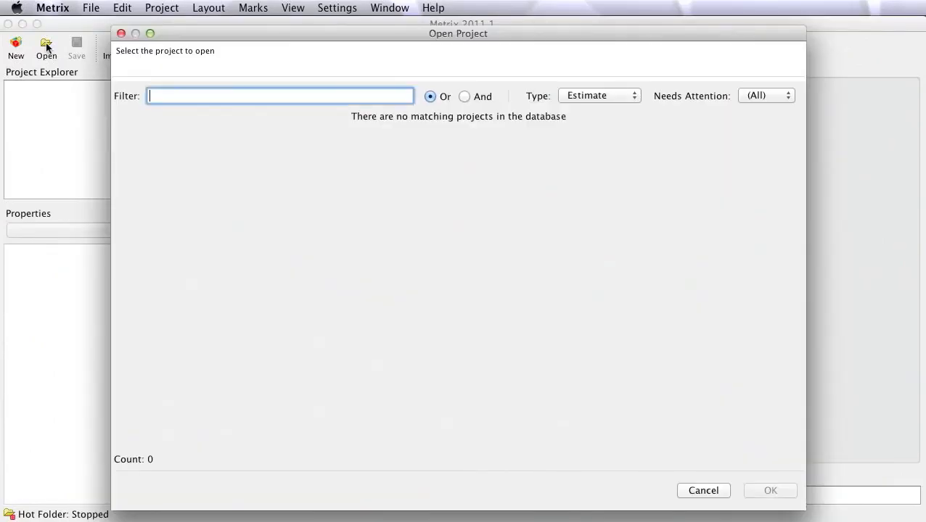
{"action": "left_click", "coordinate": [599, 96]}
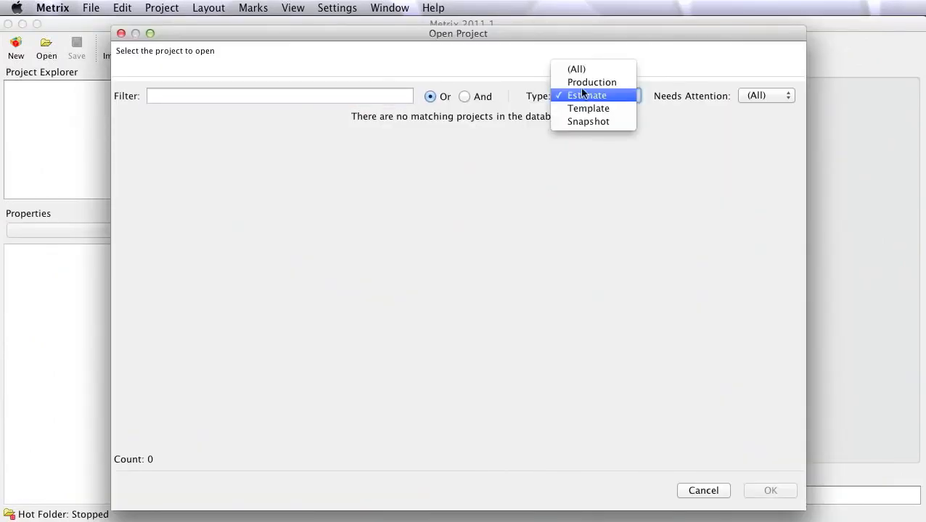
{"action": "left_click", "coordinate": [591, 82]}
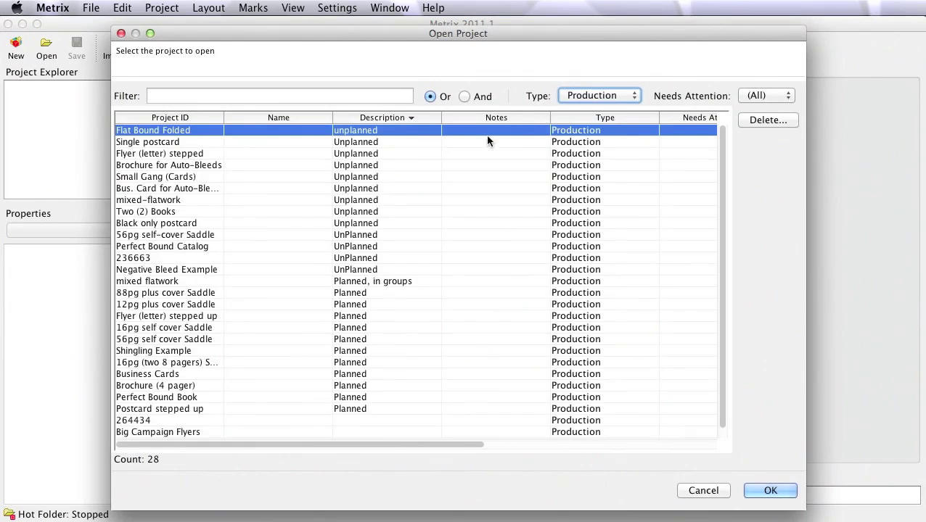
{"action": "left_click", "coordinate": [136, 420]}
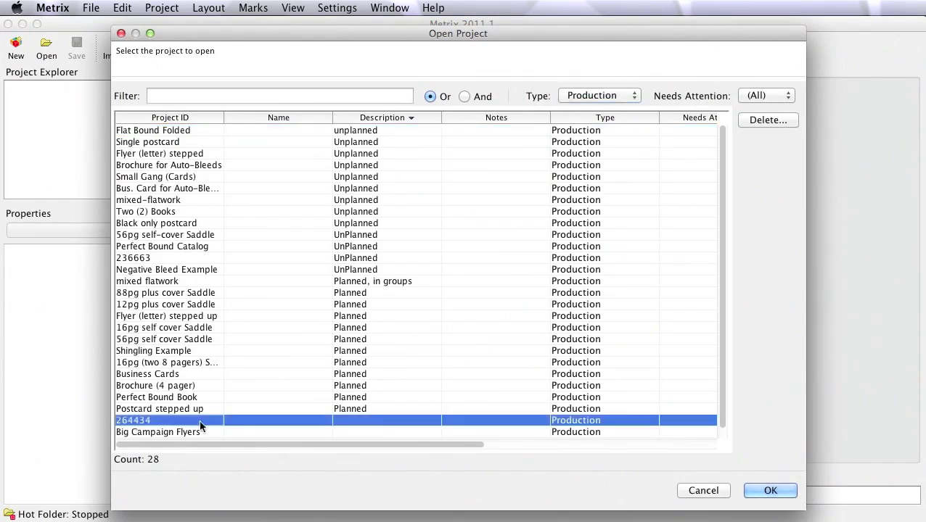
{"action": "left_click", "coordinate": [770, 490]}
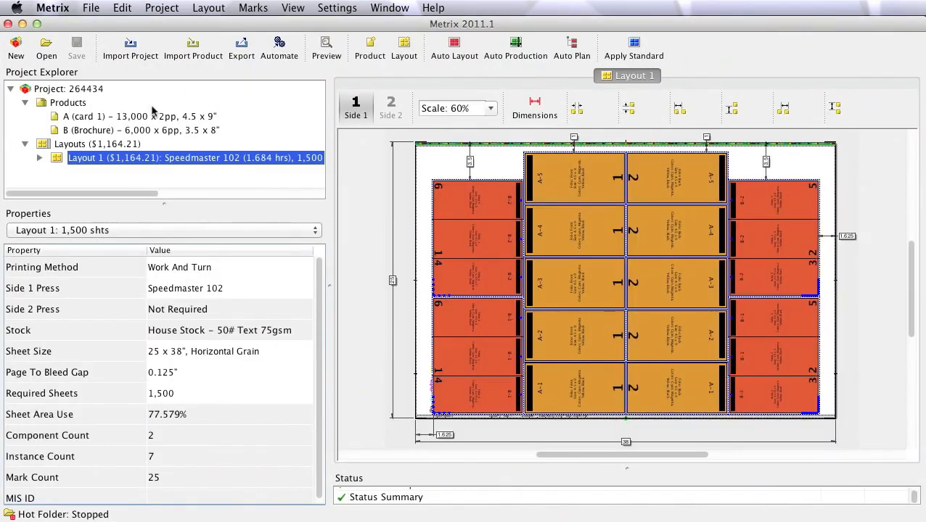
{"action": "left_click", "coordinate": [428, 145]}
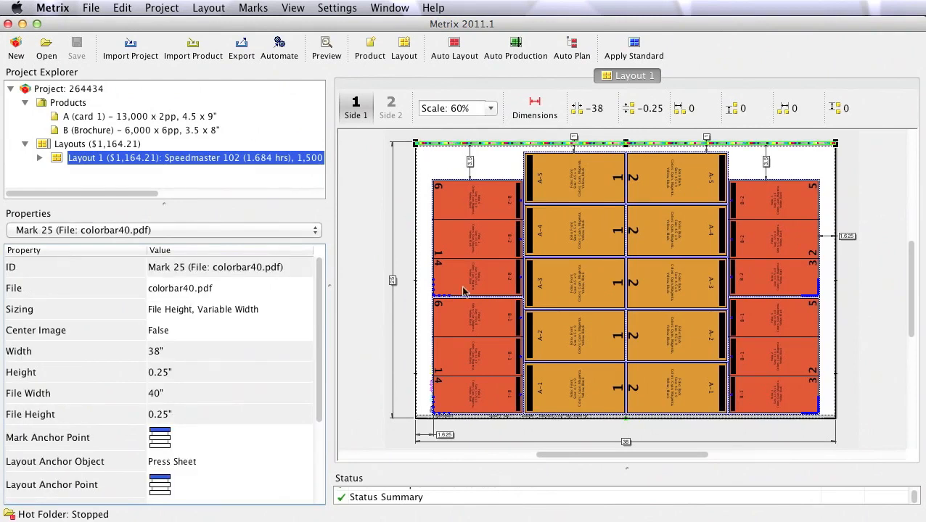
Enable JDF Imposition, CIP3 and JDF Cutting, and CIP3 and JDF Folding export outputs.
{"action": "left_click", "coordinate": [241, 48]}
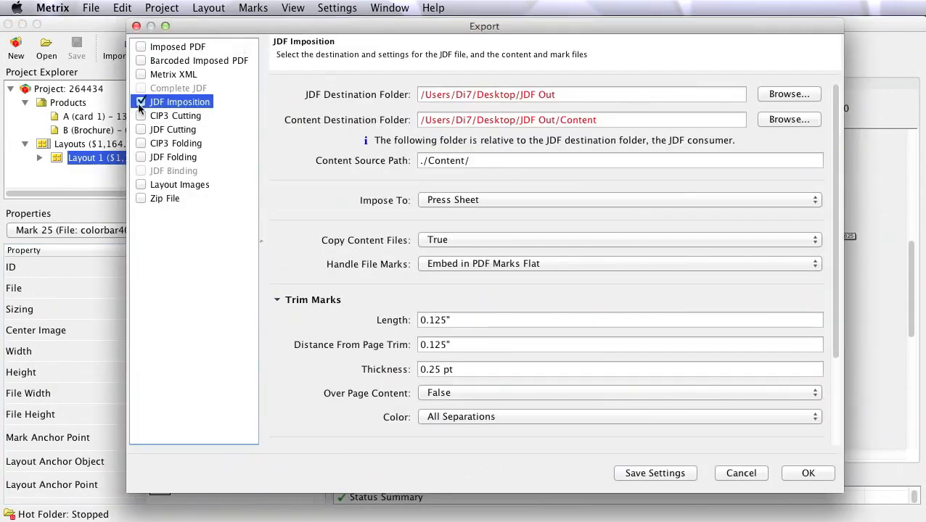
{"action": "left_click", "coordinate": [576, 94]}
{"action": "left_click_drag", "start_coordinate": [549, 122], "coordinate": [655, 125]}
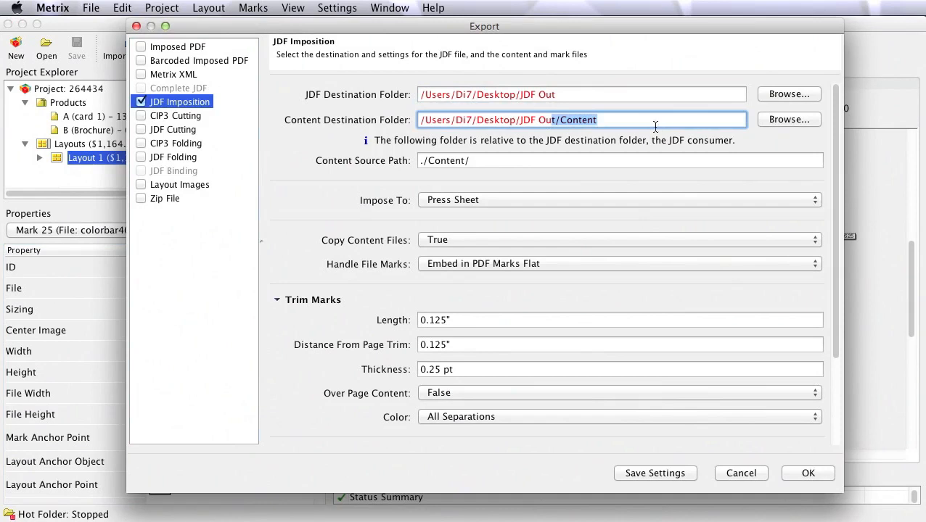
{"action": "left_click", "coordinate": [178, 47]}
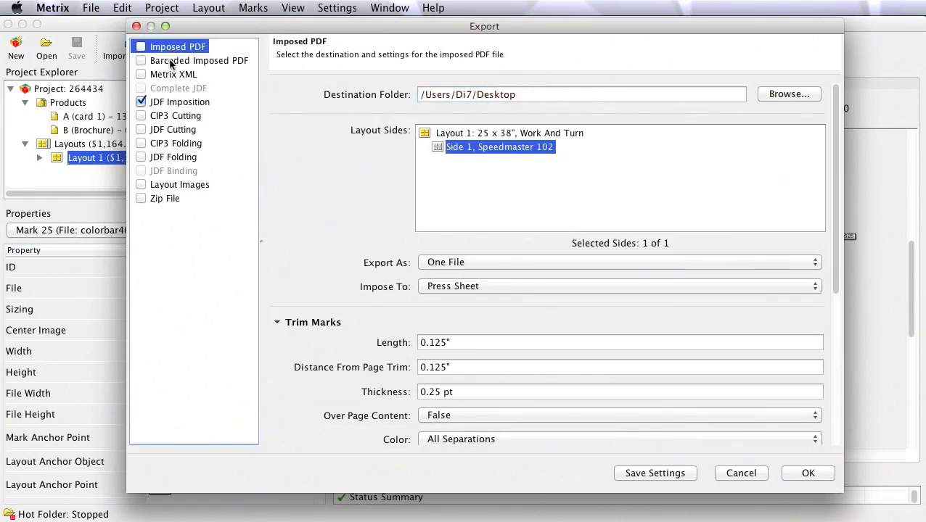
{"action": "left_click", "coordinate": [140, 115]}
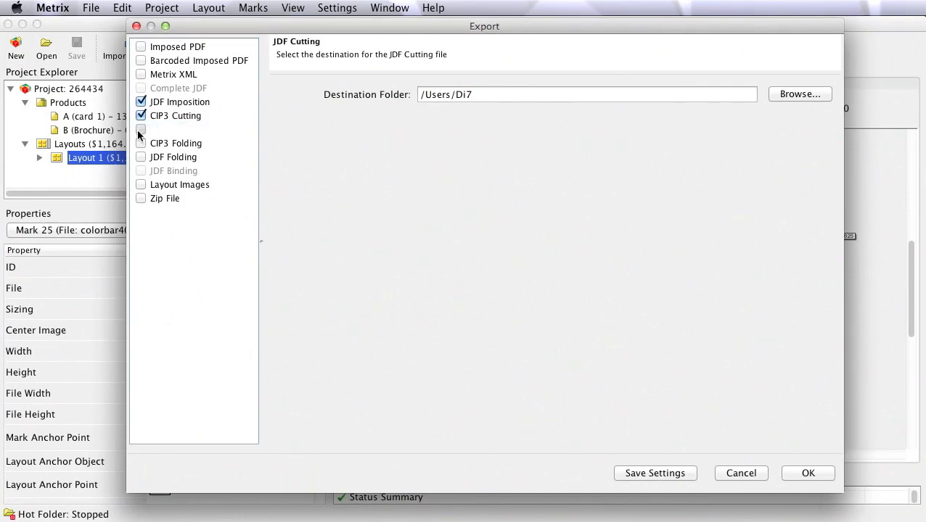
{"action": "left_click", "coordinate": [141, 142]}
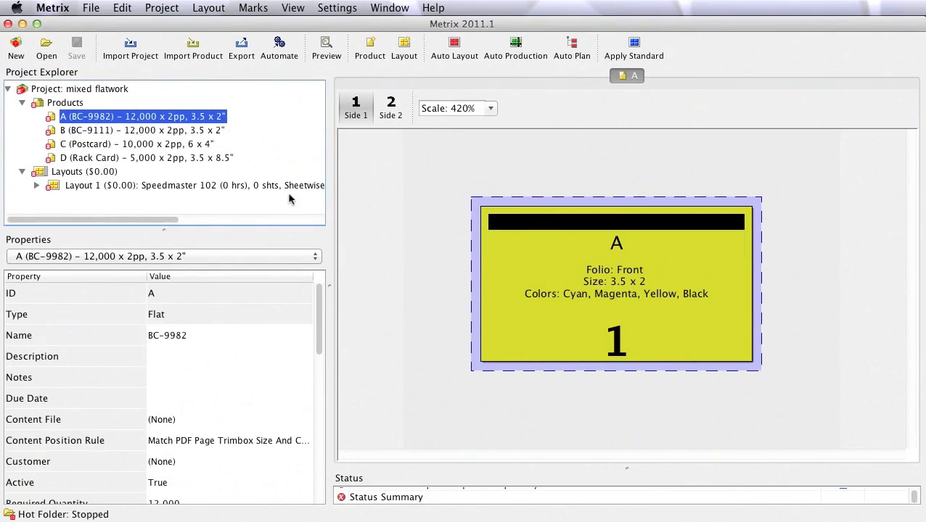
Review product B and then product D, the 3.5 x 8.5 Rack Card.
{"action": "left_click", "coordinate": [116, 132]}
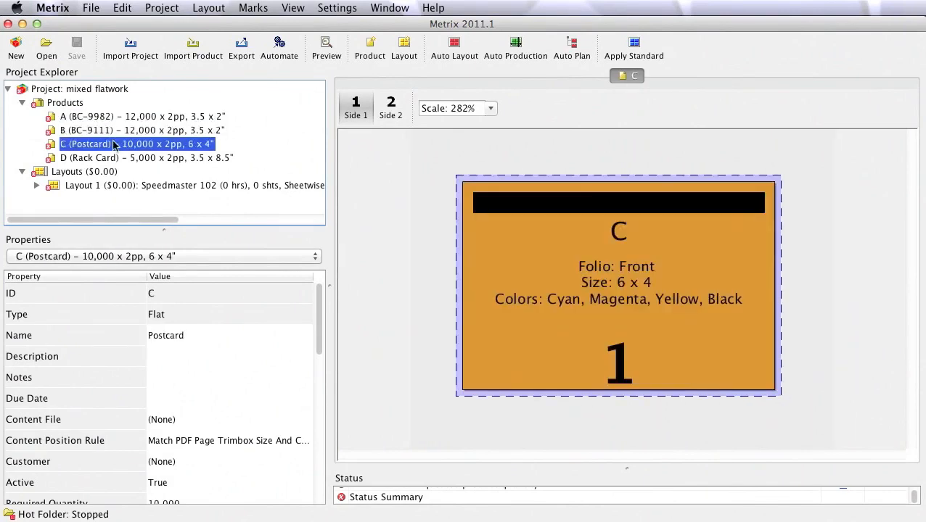
{"action": "left_click", "coordinate": [109, 158]}
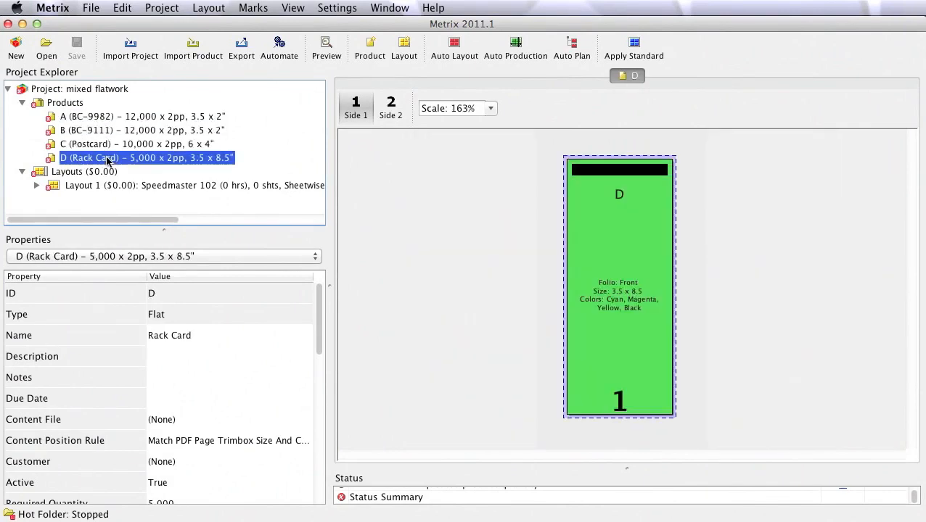
Auto-lay out all four products onto a 24 x 36 sheet: 910 sheets at 73.9% use.
{"action": "left_click", "coordinate": [455, 48]}
{"action": "left_click", "coordinate": [534, 371]}
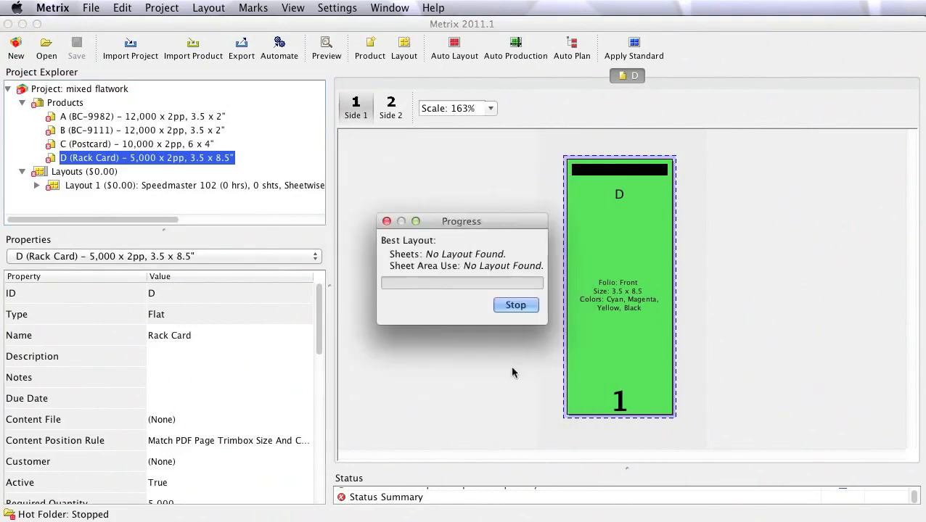
{"action": "left_click", "coordinate": [583, 411]}
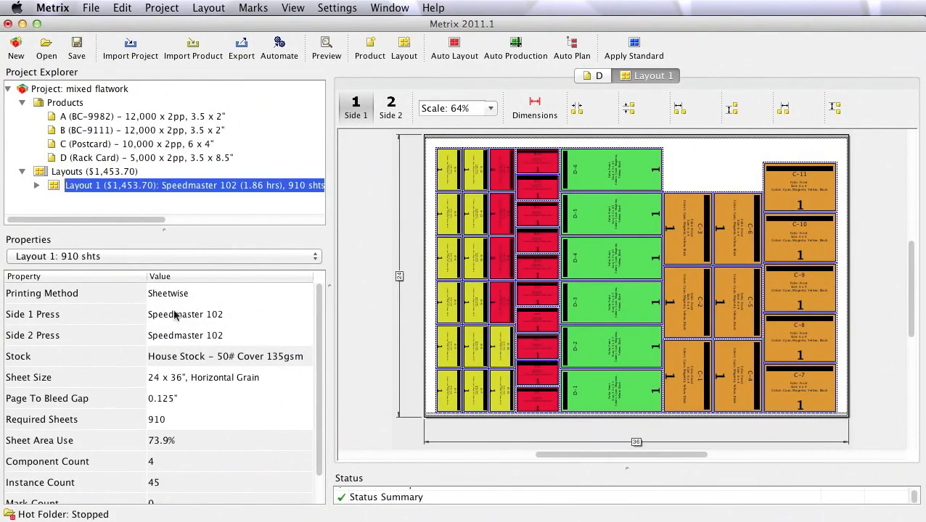
Switch Layout 1 to a 28 x 40" sheet and re-run auto layout, accepting the 667-sheet option.
{"action": "left_click", "coordinate": [197, 378]}
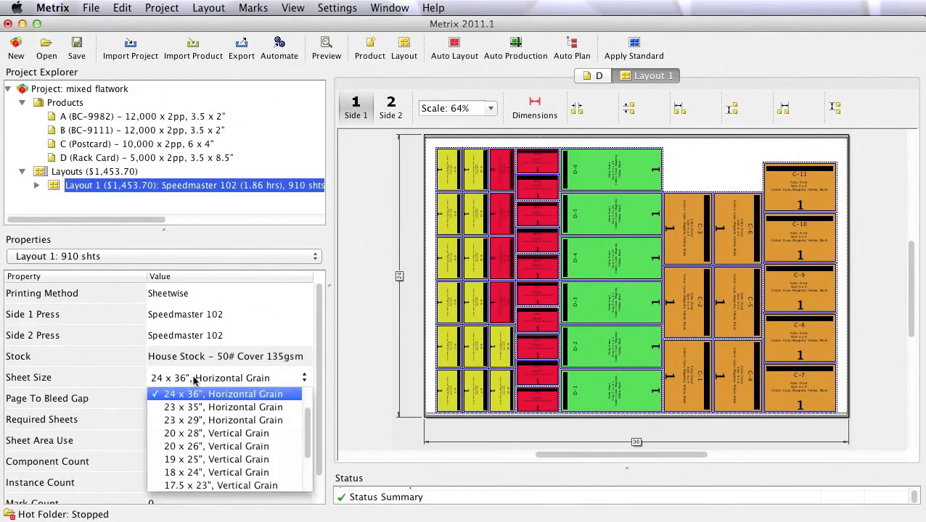
{"action": "scroll", "coordinate": [194, 396], "scroll_direction": "up", "scroll_amount": 3}
{"action": "left_click", "coordinate": [194, 394]}
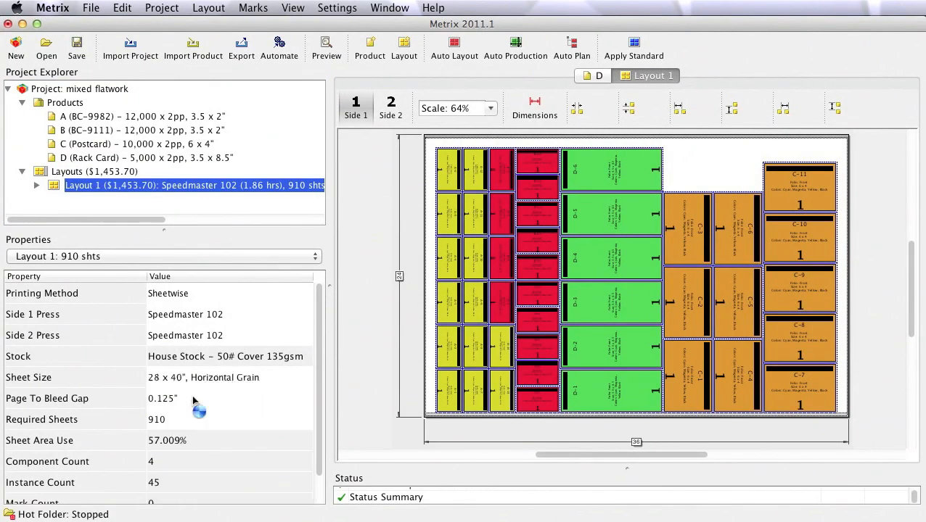
{"action": "left_click", "coordinate": [454, 48]}
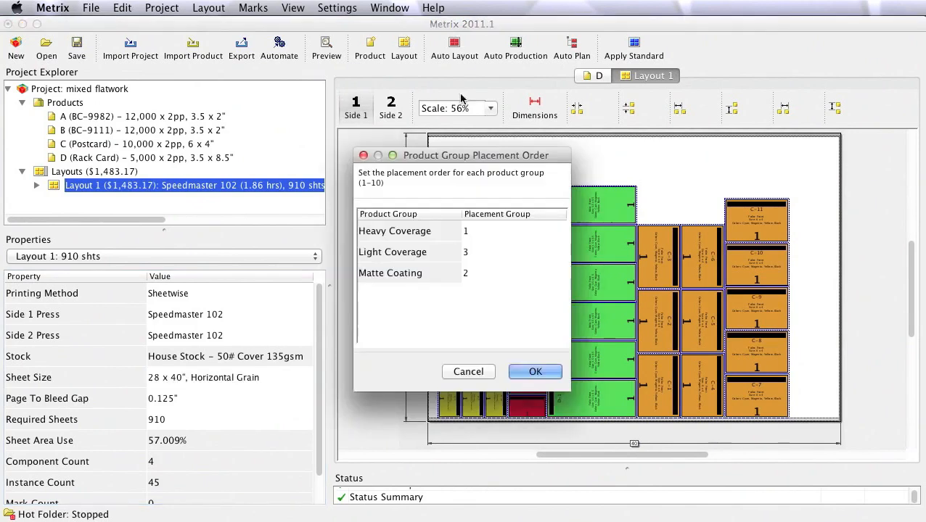
{"action": "left_click", "coordinate": [539, 373]}
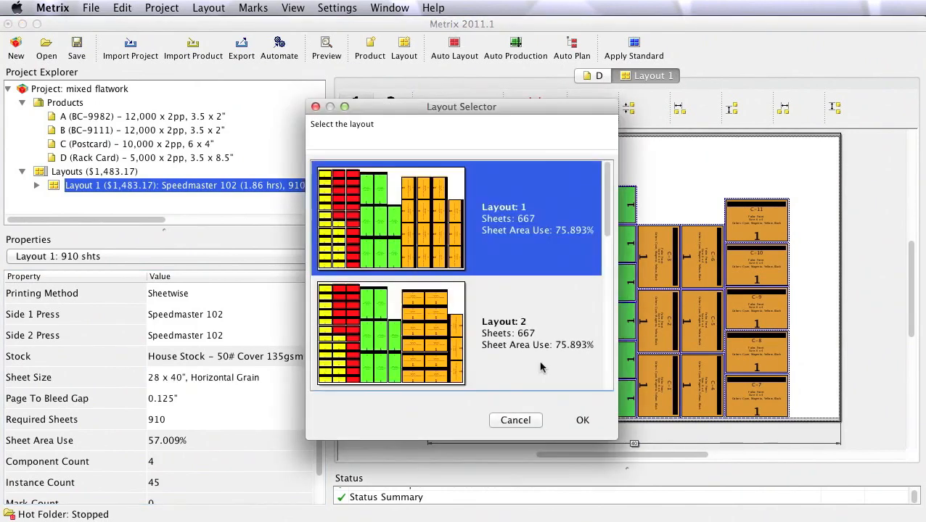
{"action": "left_click", "coordinate": [577, 420]}
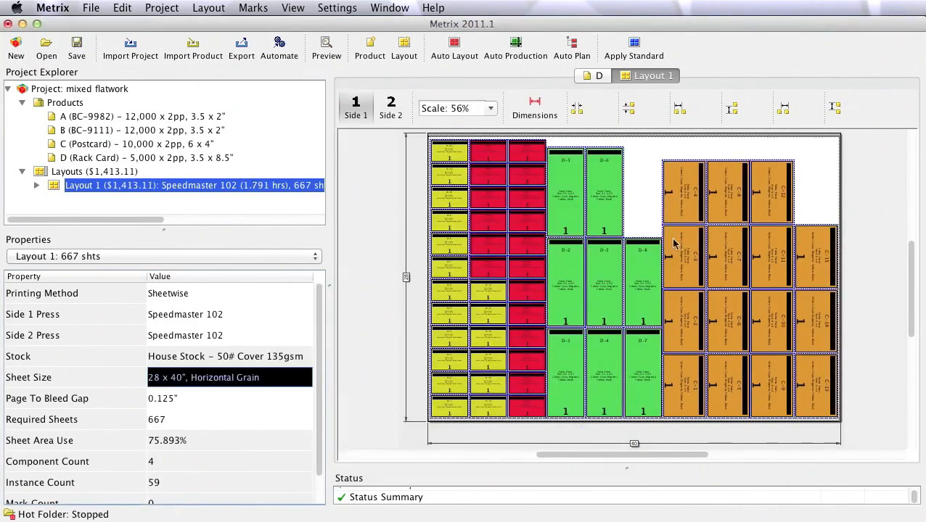
Drag an extra D rack card and C postcard into the empty top space.
{"action": "left_click_drag", "start_coordinate": [642, 283], "coordinate": [642, 192]}
{"action": "left_click_drag", "start_coordinate": [816, 254], "coordinate": [813, 216]}
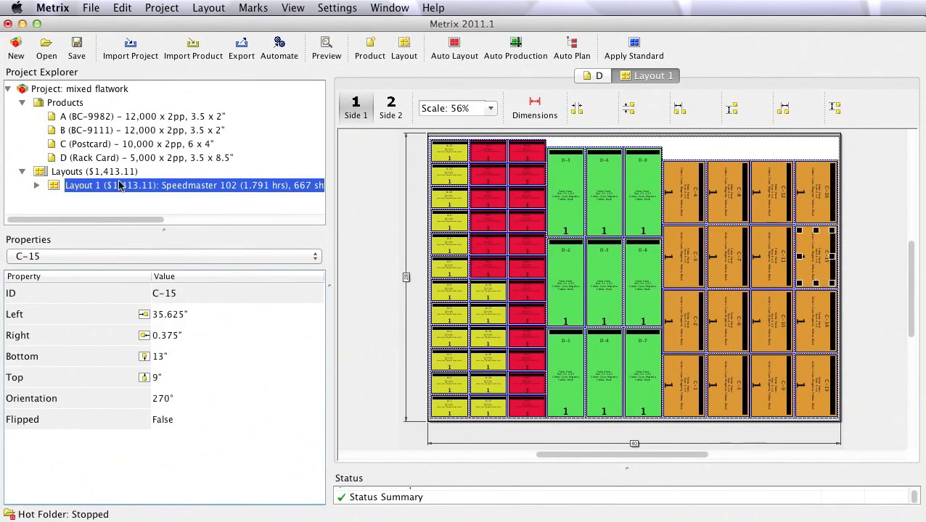
Start Auto Production allowing Work And Turn and Perfected, including the Speedmaster 72 press.
{"action": "left_click", "coordinate": [356, 211]}
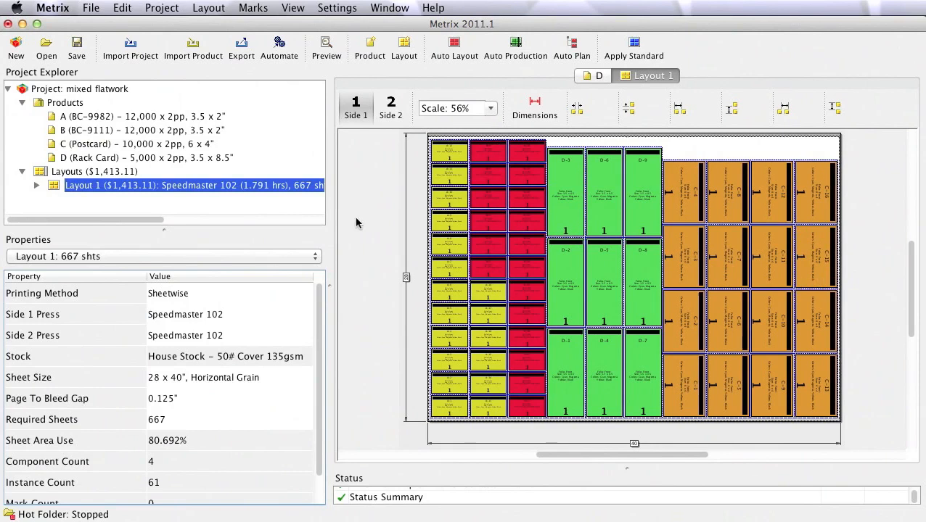
{"action": "left_click", "coordinate": [515, 48]}
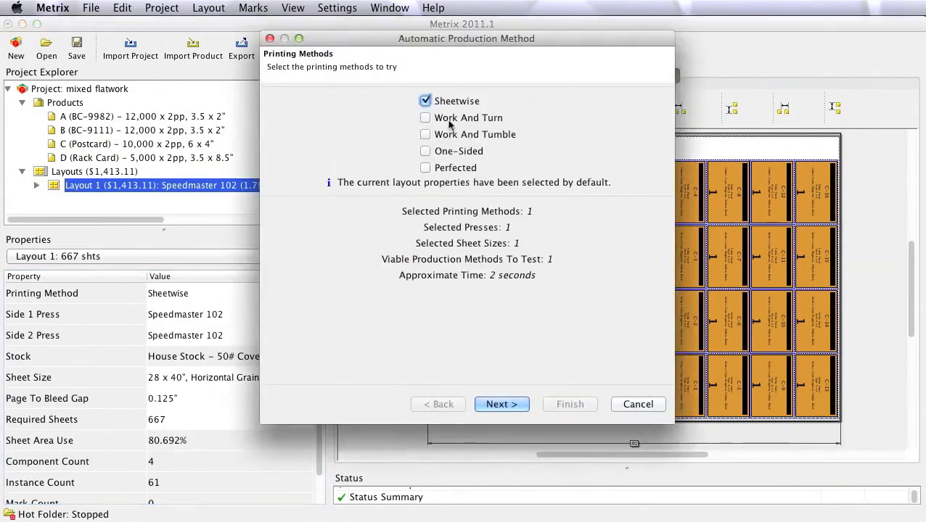
{"action": "left_click", "coordinate": [425, 117]}
{"action": "left_click", "coordinate": [425, 167]}
{"action": "left_click", "coordinate": [501, 404]}
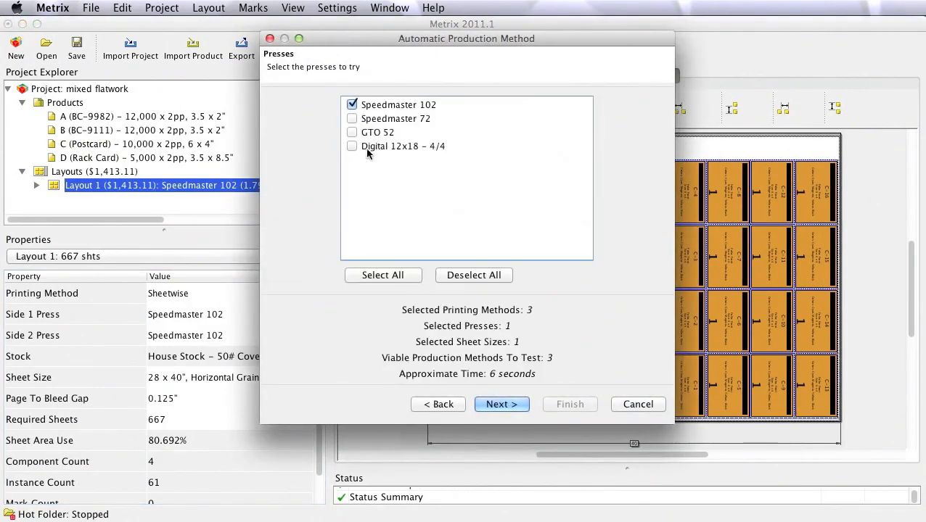
{"action": "left_click", "coordinate": [352, 118]}
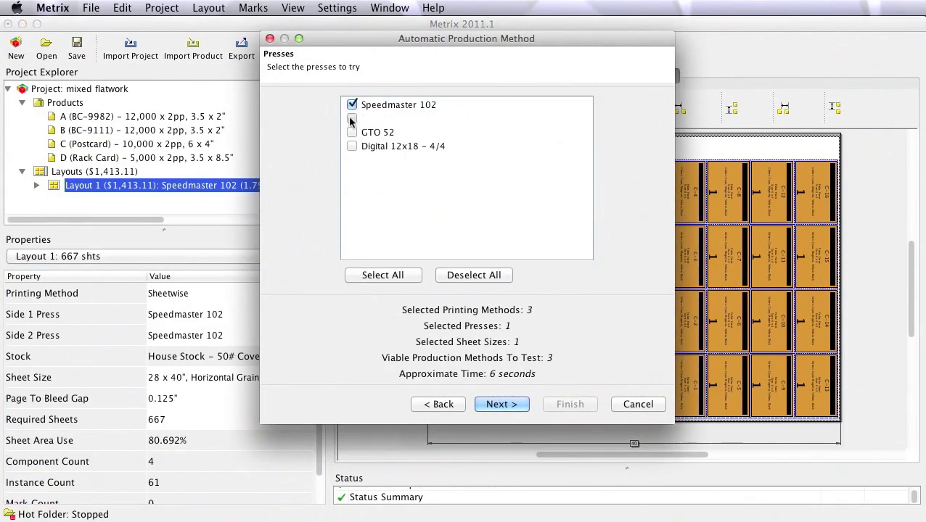
{"action": "left_click", "coordinate": [501, 404]}
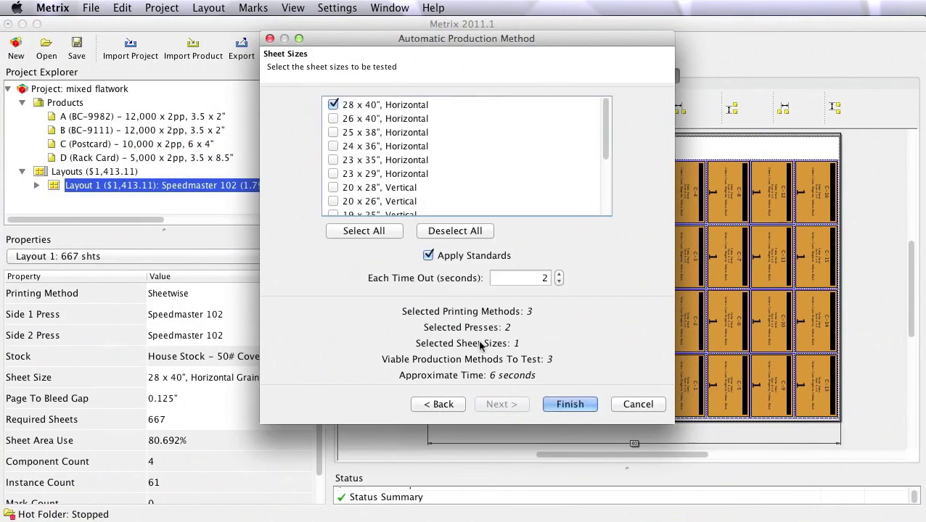
Add sheet sizes from 26 x 40" down to 12.5 x 19" and test all production combinations.
{"action": "left_click", "coordinate": [333, 119]}
{"action": "left_click", "coordinate": [333, 160]}
{"action": "left_click", "coordinate": [333, 187]}
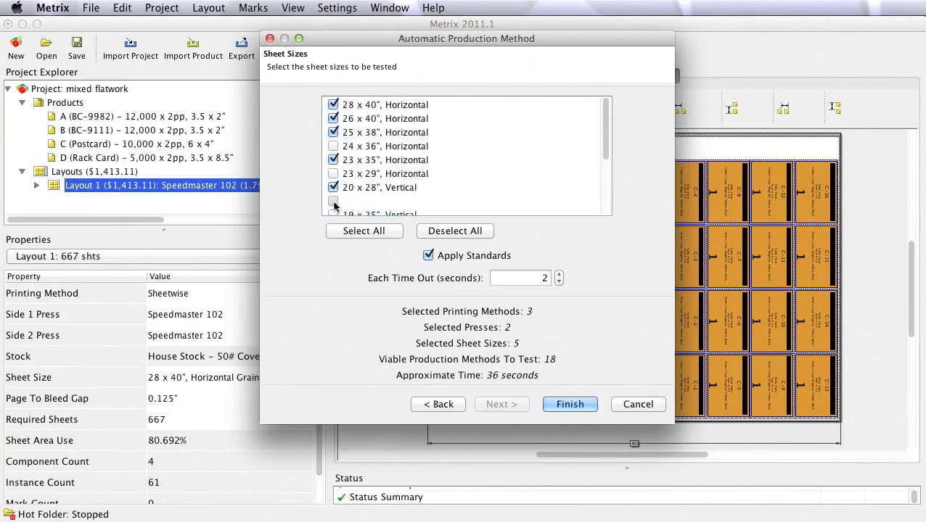
{"action": "left_click", "coordinate": [333, 201]}
{"action": "scroll", "coordinate": [338, 206], "scroll_direction": "down", "scroll_amount": 3}
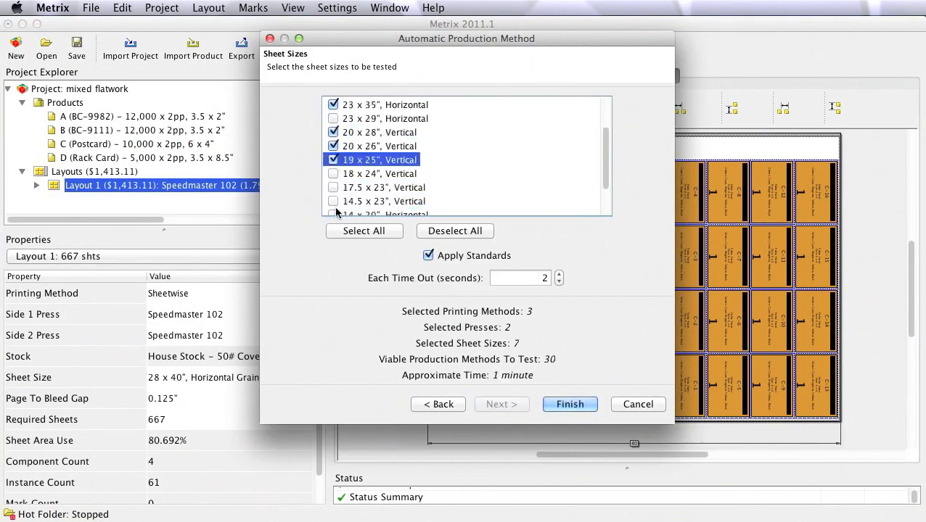
{"action": "left_click", "coordinate": [333, 195]}
{"action": "left_click", "coordinate": [333, 168]}
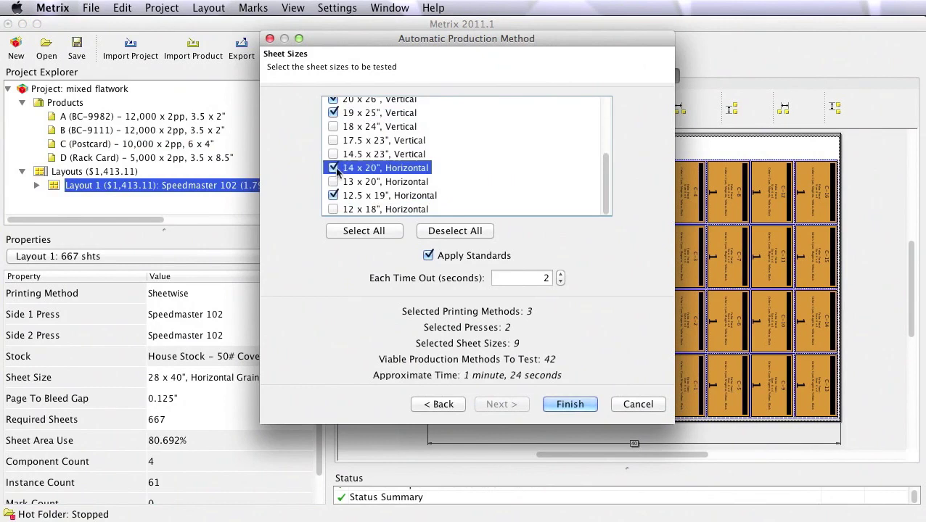
{"action": "left_click", "coordinate": [570, 404]}
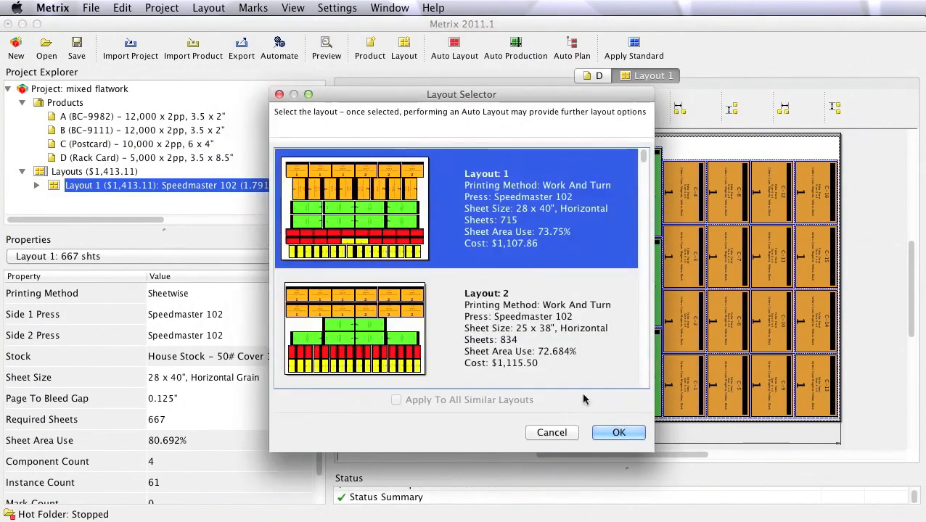
{"action": "scroll", "coordinate": [643, 382], "scroll_direction": "down", "scroll_amount": 3}
{"action": "scroll", "coordinate": [643, 383], "scroll_direction": "down", "scroll_amount": 3}
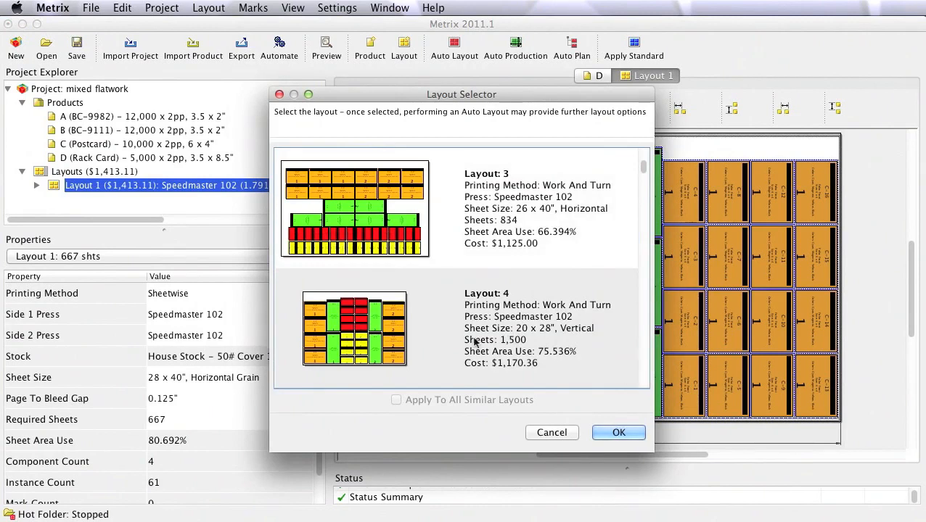
Apply Layout 4, the 20 x 28" work-and-turn option, to the project.
{"action": "left_click", "coordinate": [383, 327]}
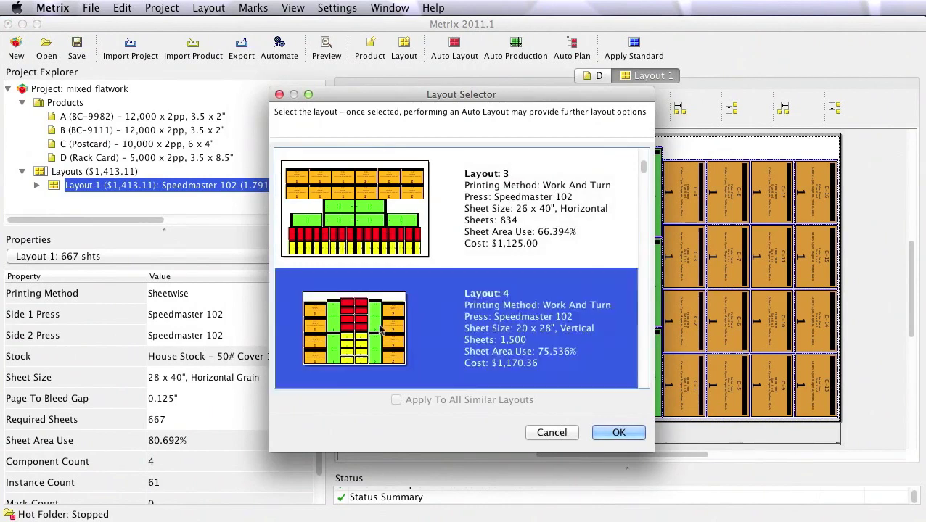
{"action": "left_click", "coordinate": [618, 432]}
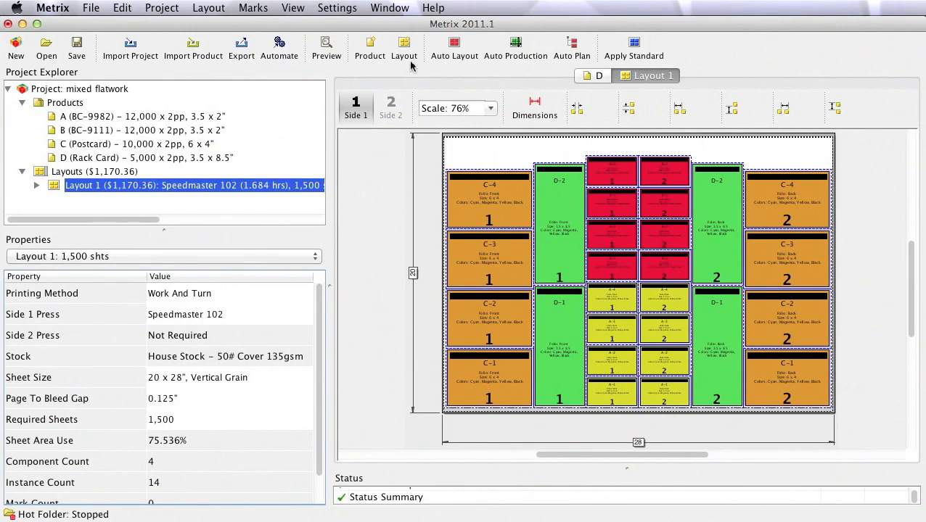
Open the equipment database in variation mode and start a Speedmaster 102 variation.
{"action": "left_click", "coordinate": [337, 8]}
{"action": "left_click", "coordinate": [353, 25]}
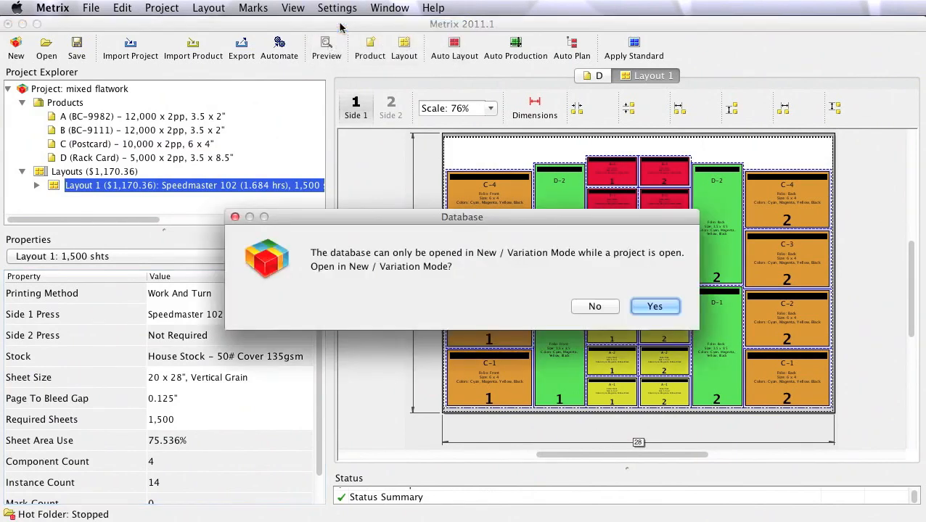
{"action": "left_click", "coordinate": [655, 304]}
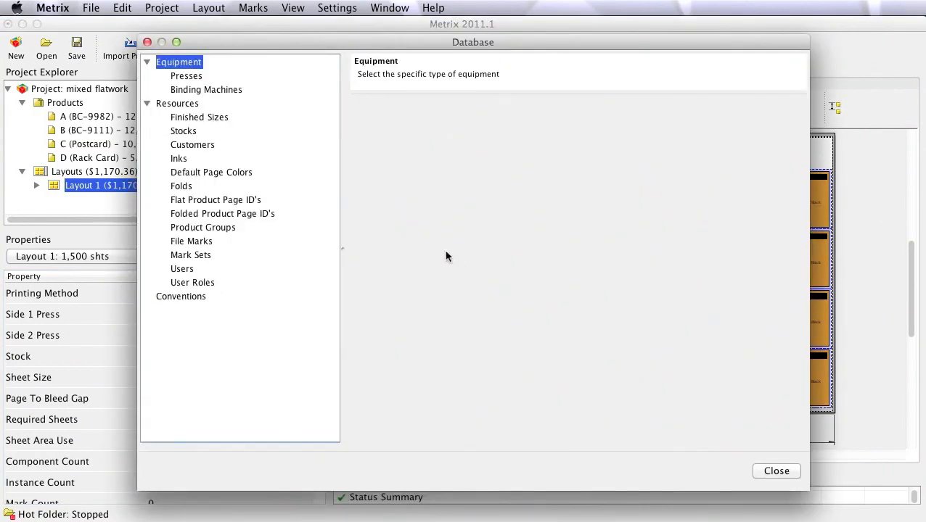
{"action": "left_click", "coordinate": [187, 75]}
{"action": "left_click", "coordinate": [384, 122]}
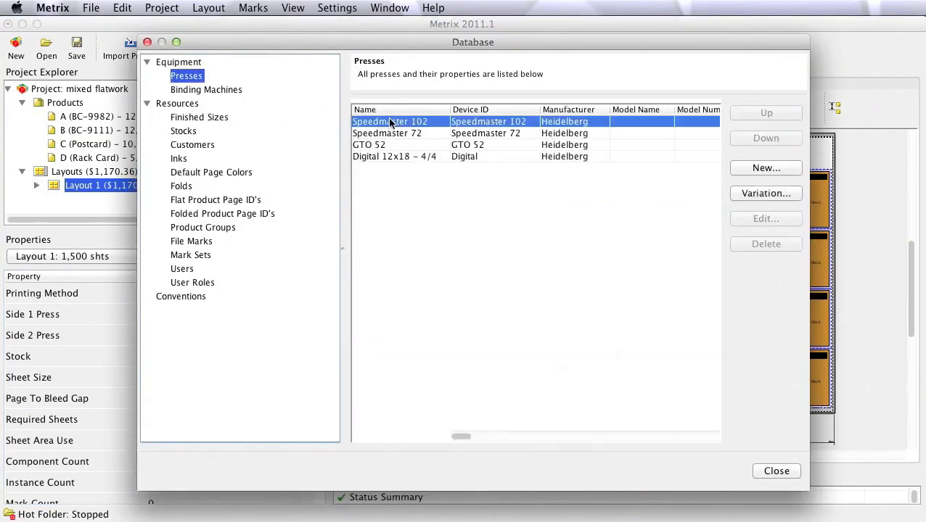
{"action": "left_click", "coordinate": [765, 193]}
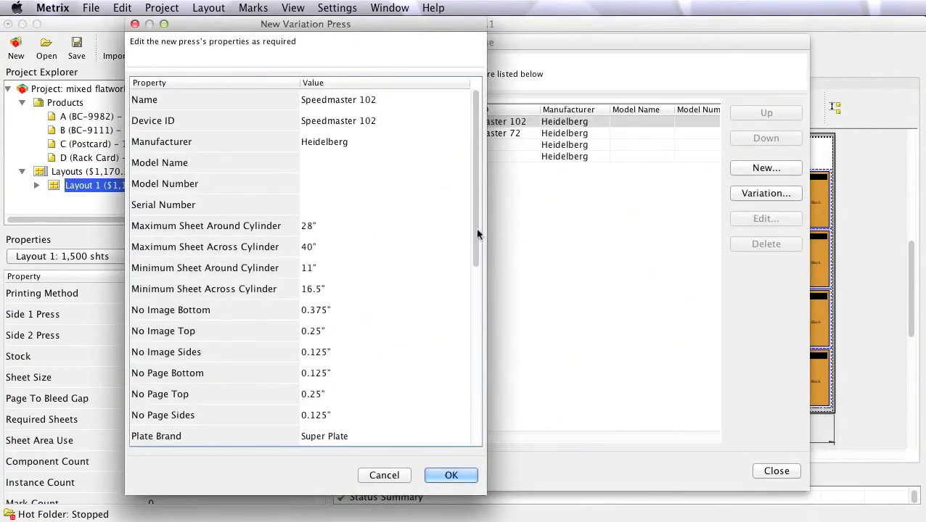
{"action": "scroll", "coordinate": [474, 249], "scroll_direction": "down", "scroll_amount": 5}
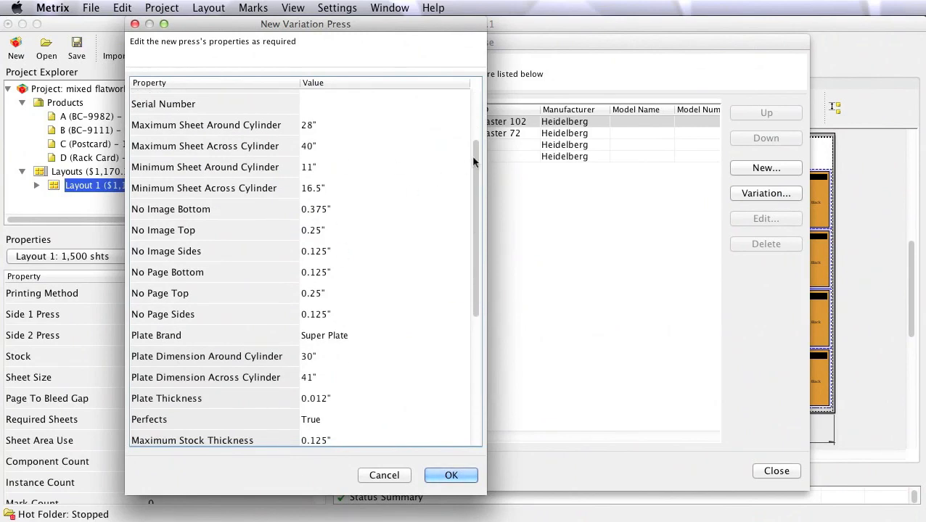
{"action": "left_click_drag", "start_coordinate": [473, 155], "coordinate": [464, 335]}
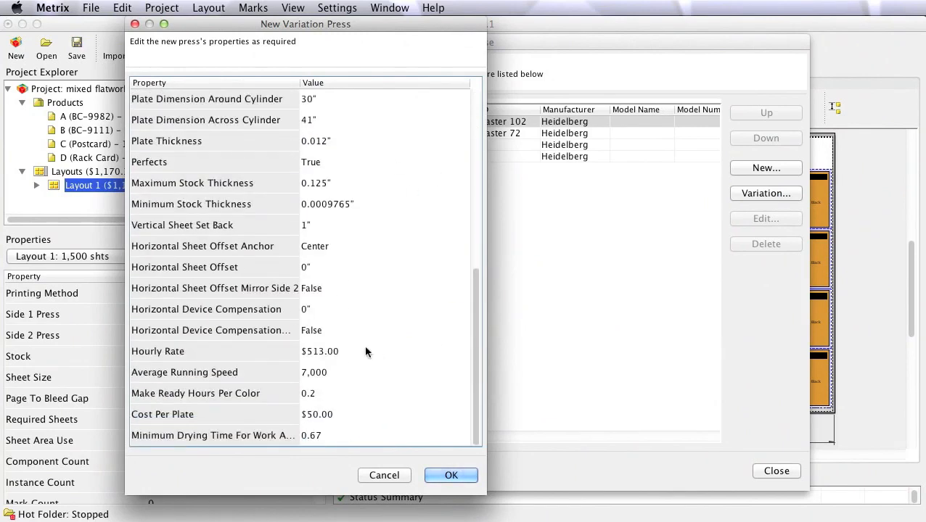
Inspect the press's hourly rate, running speed, make-ready and plate cost, then discard the variation.
{"action": "left_click", "coordinate": [363, 351]}
{"action": "left_click", "coordinate": [355, 371]}
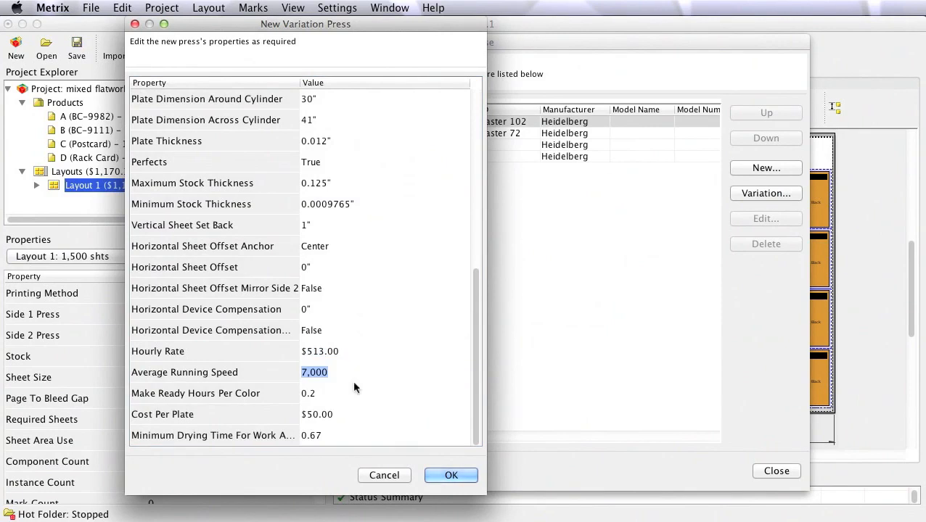
{"action": "left_click", "coordinate": [352, 393]}
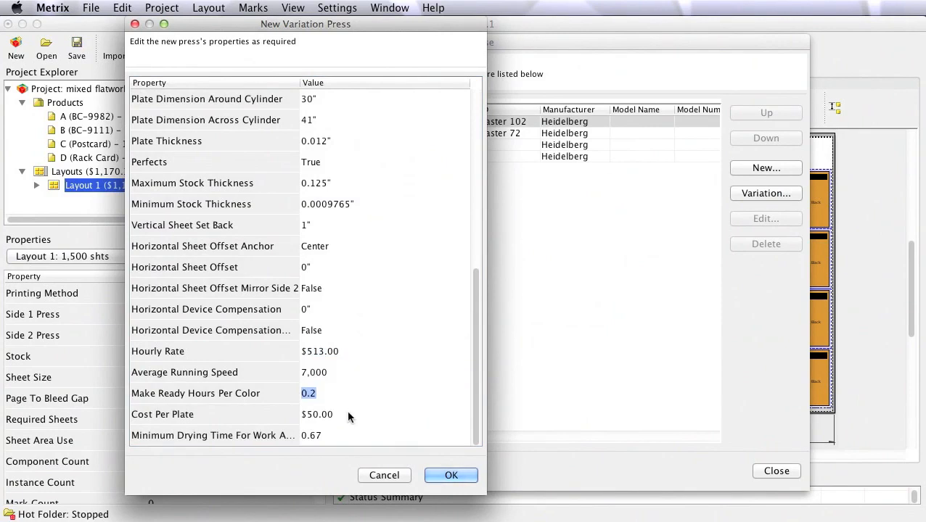
{"action": "left_click", "coordinate": [347, 412]}
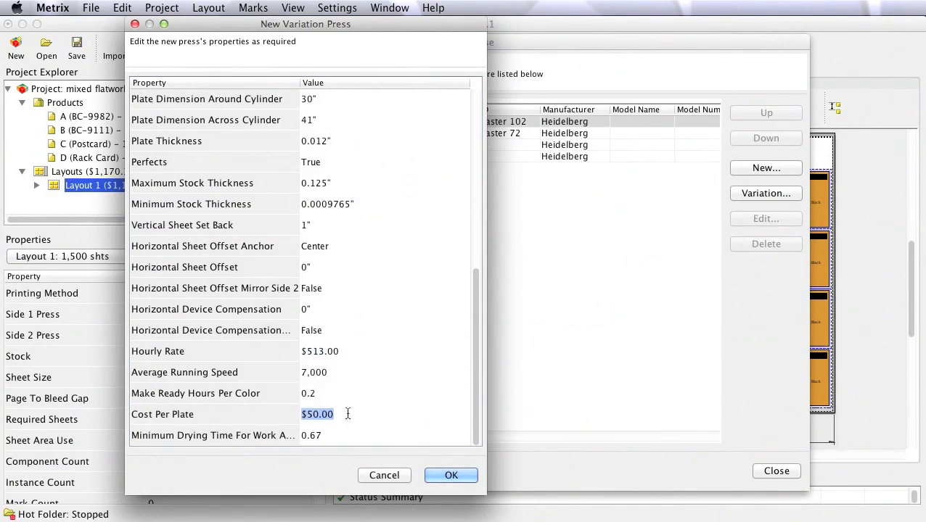
{"action": "left_click", "coordinate": [384, 475]}
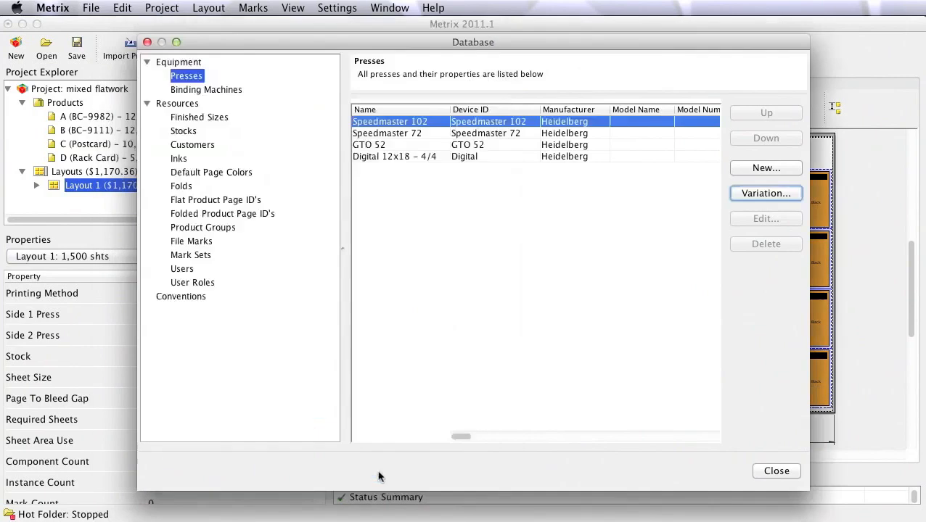
Browse Stocks to the 80# Text house stock's 18 x 24 vertical-grain sheet.
{"action": "left_click", "coordinate": [184, 131]}
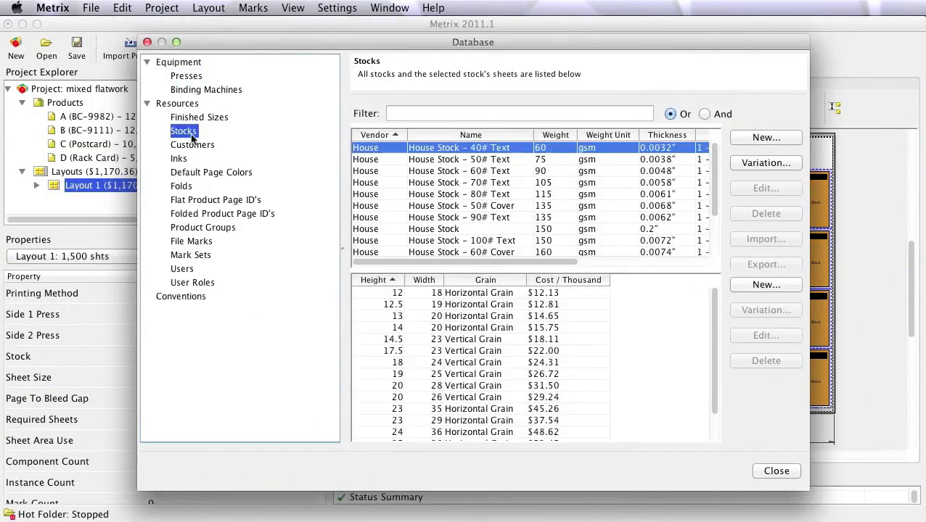
{"action": "left_click", "coordinate": [428, 194]}
{"action": "left_click", "coordinate": [440, 363]}
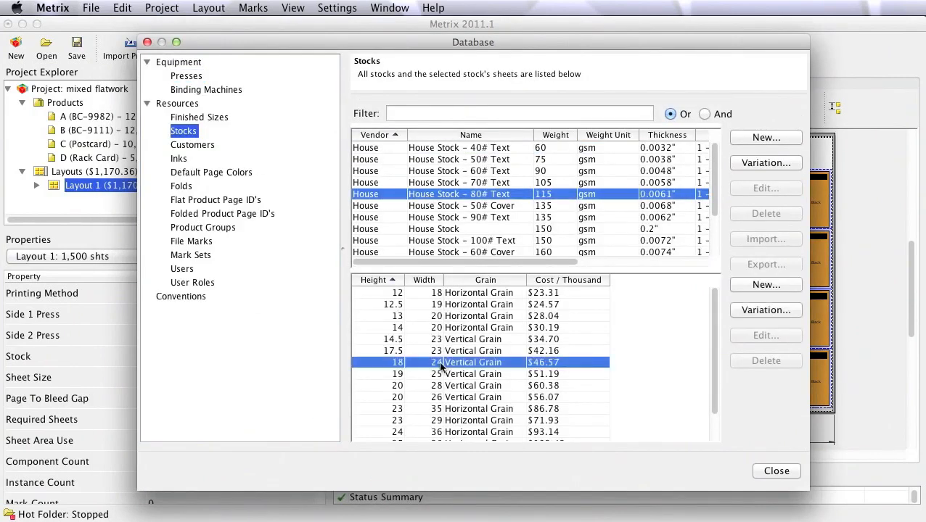
{"action": "scroll", "coordinate": [440, 366], "scroll_direction": "down", "scroll_amount": 1}
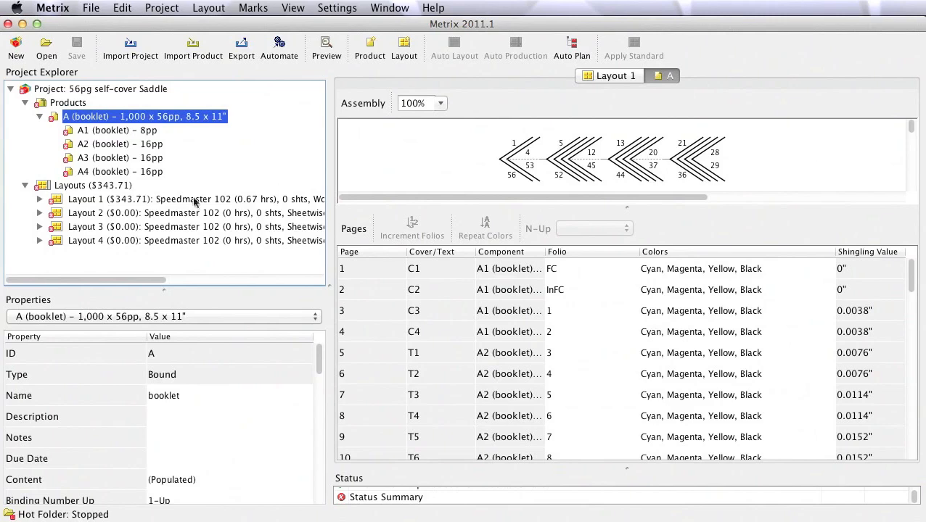
Cancel Auto Layout for booklet Layout 1 and fill it from a matching standard instead.
{"action": "left_click", "coordinate": [124, 200]}
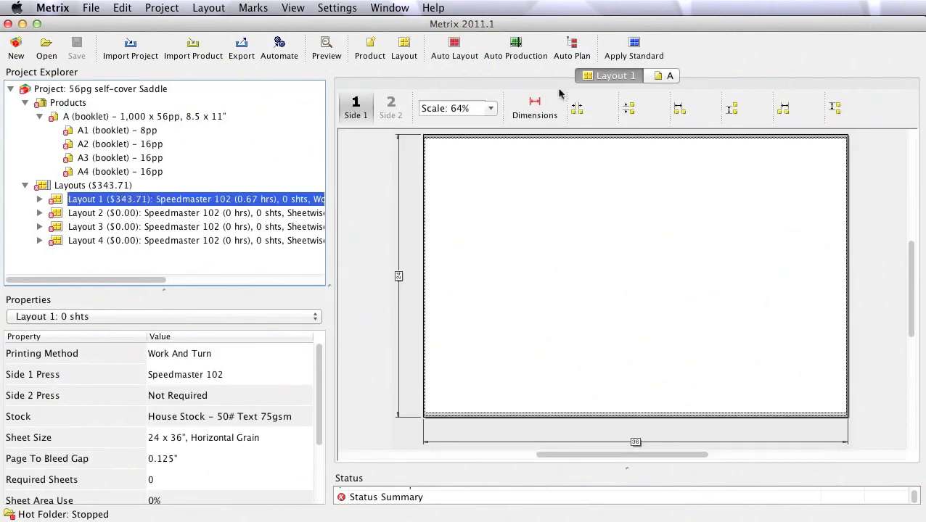
{"action": "left_click", "coordinate": [453, 48]}
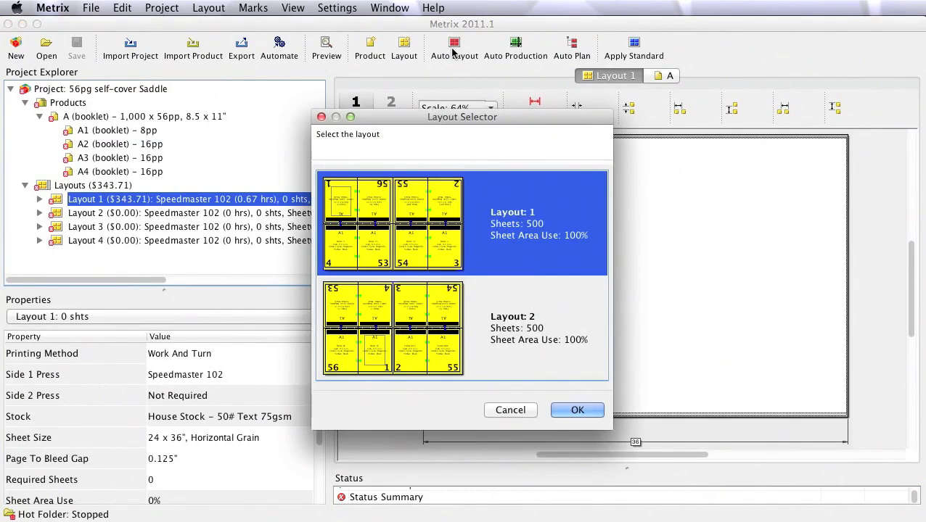
{"action": "left_click", "coordinate": [511, 411]}
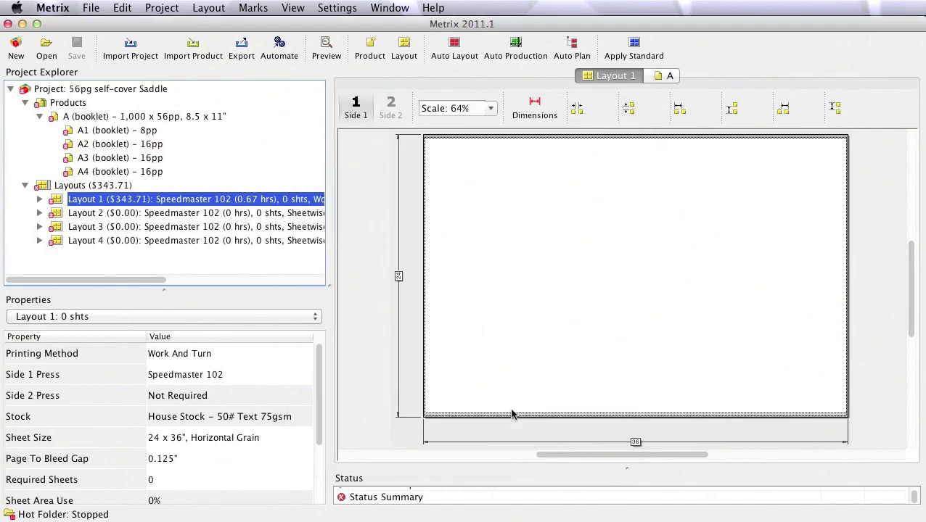
{"action": "left_click", "coordinate": [634, 47]}
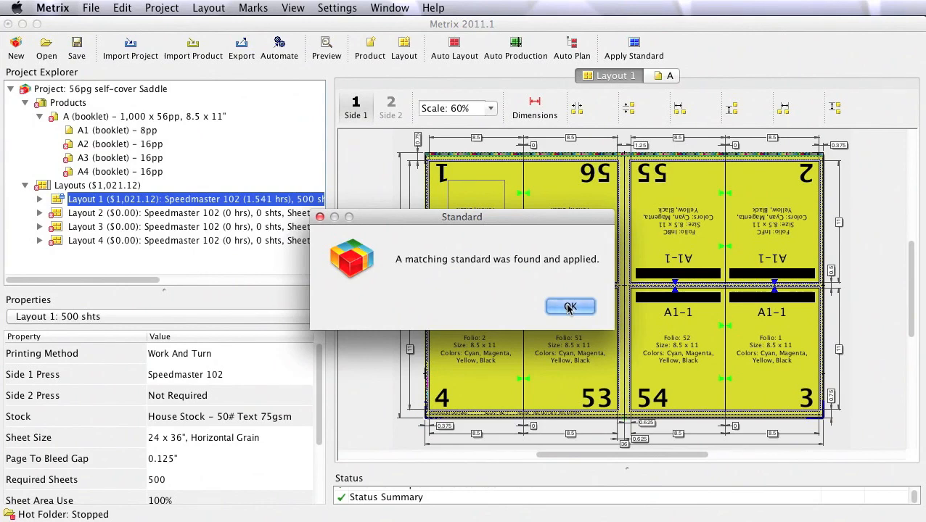
{"action": "left_click", "coordinate": [570, 308]}
Apply a matching standard to Layout 2 and all remaining layouts ($5,305.46 total).
{"action": "left_click", "coordinate": [191, 212]}
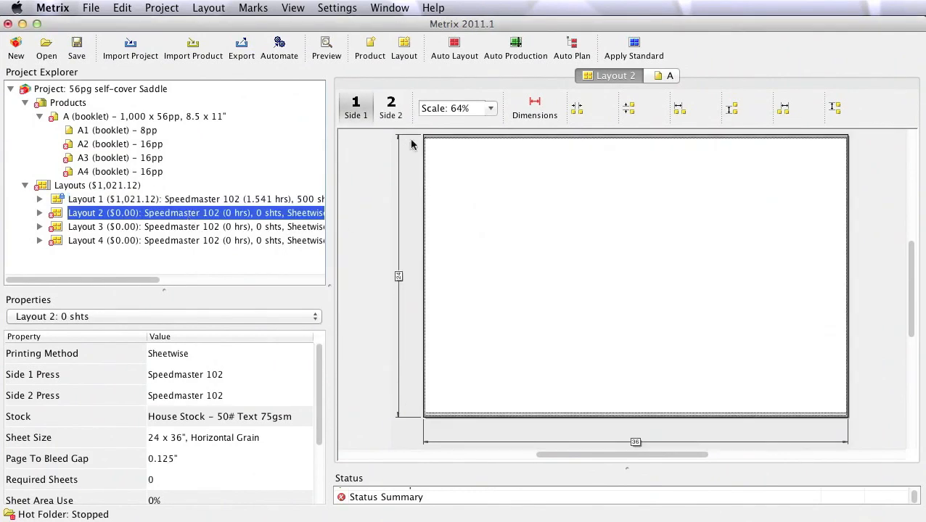
{"action": "left_click", "coordinate": [635, 45]}
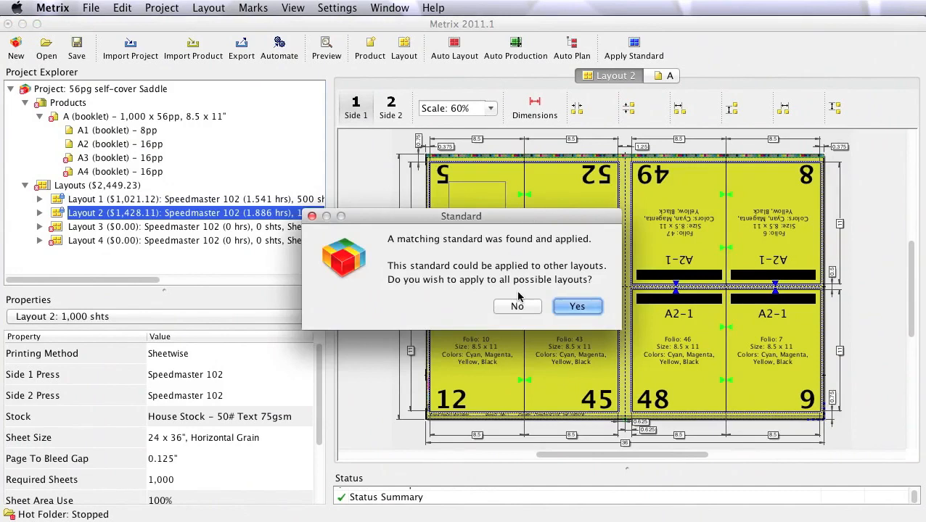
{"action": "left_click", "coordinate": [579, 307]}
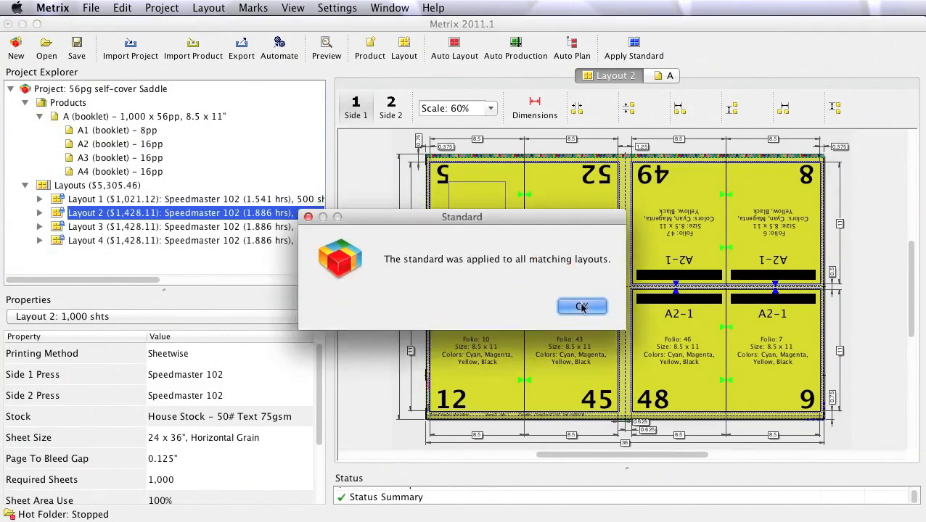
{"action": "left_click", "coordinate": [577, 308]}
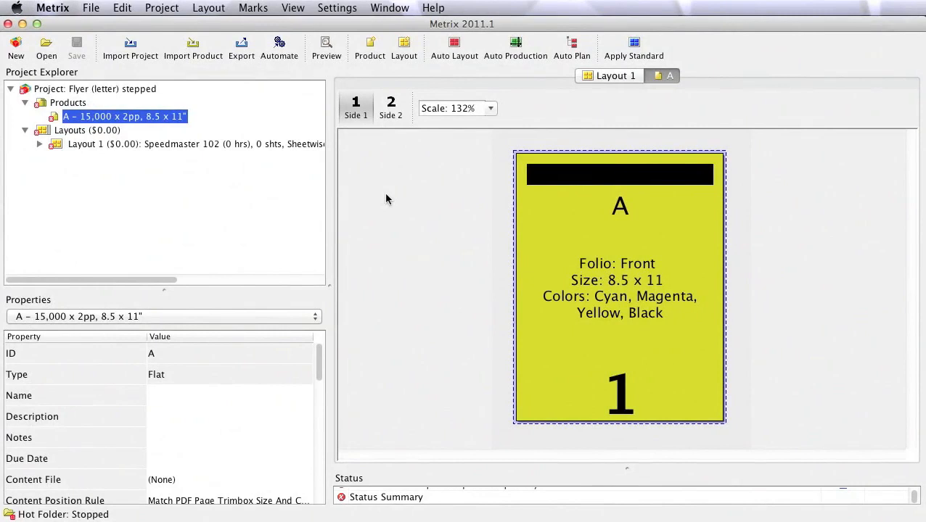
Fill the flyer's Layout 1 from a matching standard.
{"action": "left_click", "coordinate": [138, 149]}
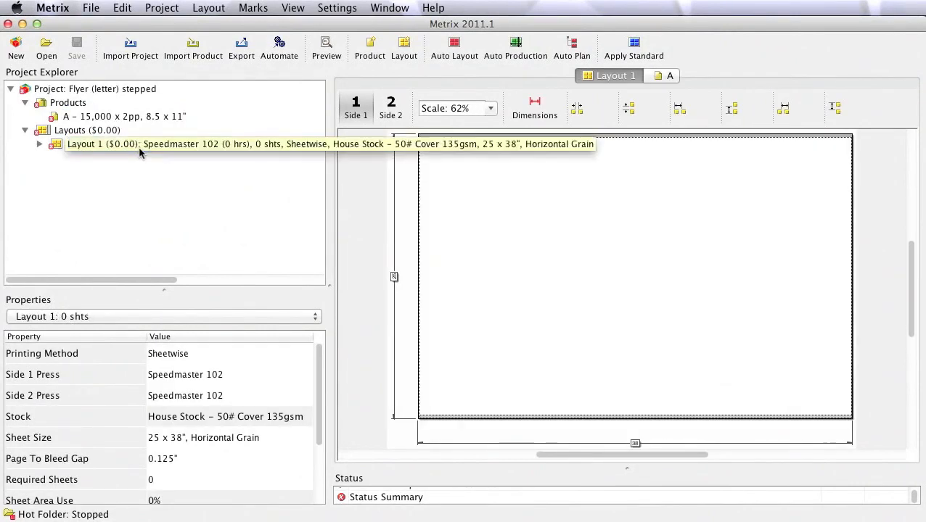
{"action": "left_click", "coordinate": [635, 46]}
{"action": "left_click", "coordinate": [571, 306]}
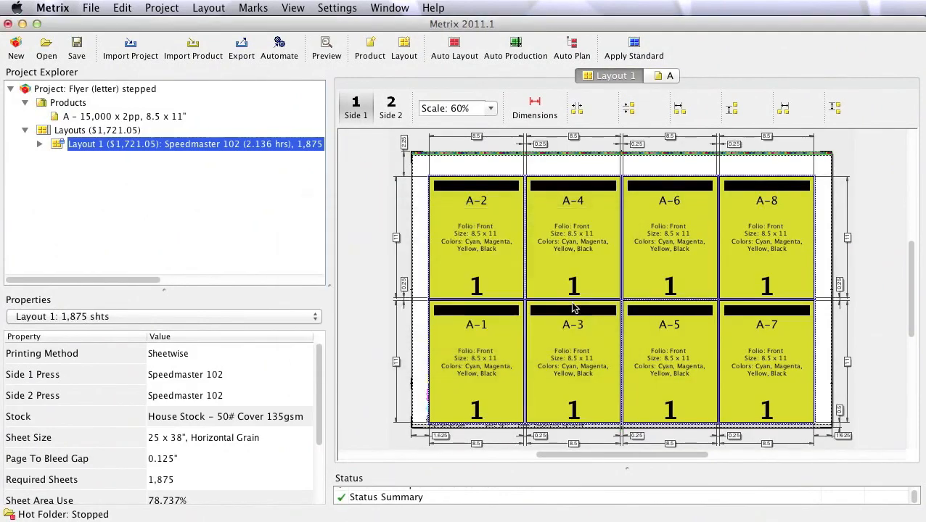
Change the sheet to 19 x 25" Vertical Grain and re-apply the standard: four up, 3,750 sheets.
{"action": "left_click", "coordinate": [188, 438]}
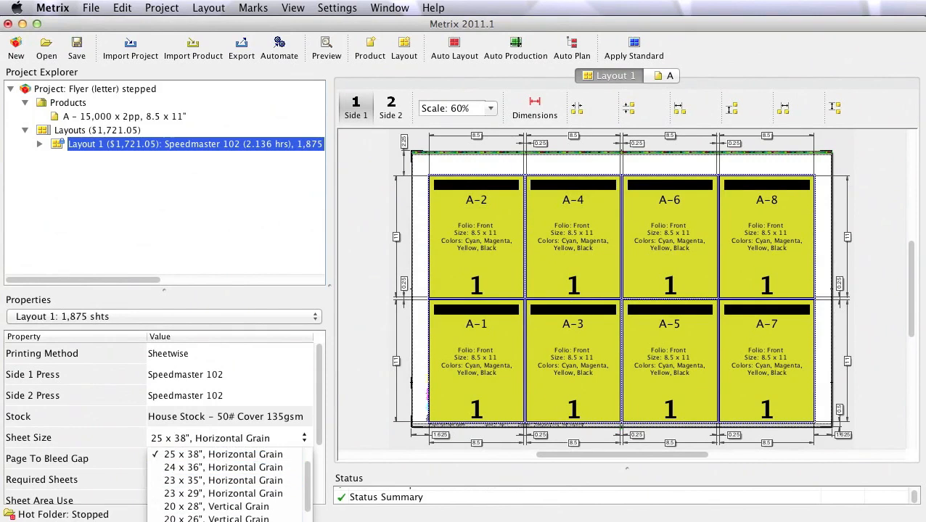
{"action": "left_click", "coordinate": [211, 515]}
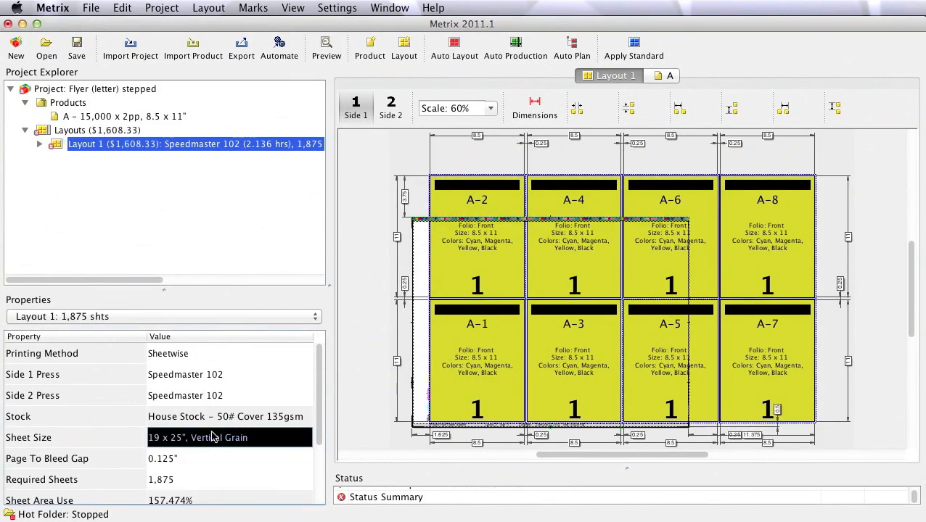
{"action": "left_click", "coordinate": [633, 48]}
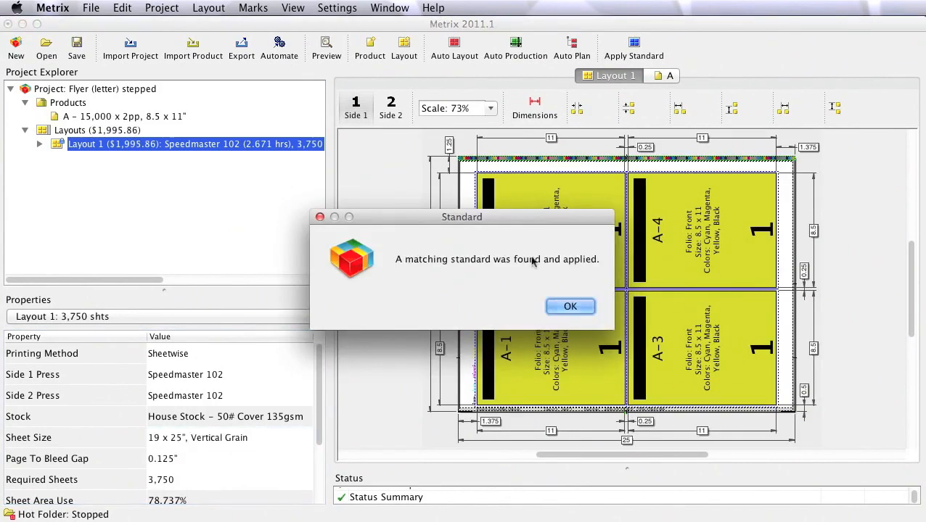
{"action": "left_click", "coordinate": [556, 306]}
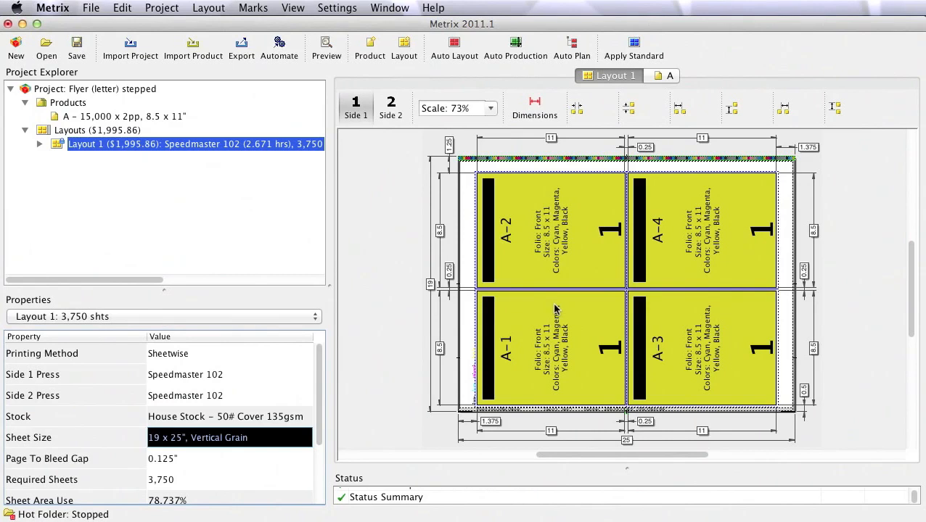
Switch the flyer layout to a 28 x 40" Horizontal Grain sheet; no matching standard is found.
{"action": "left_click", "coordinate": [192, 438]}
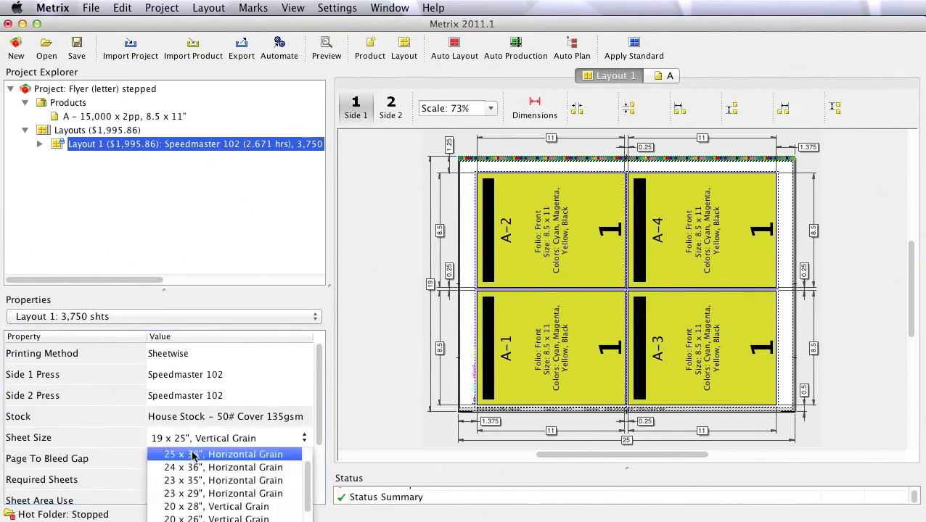
{"action": "left_click", "coordinate": [195, 456]}
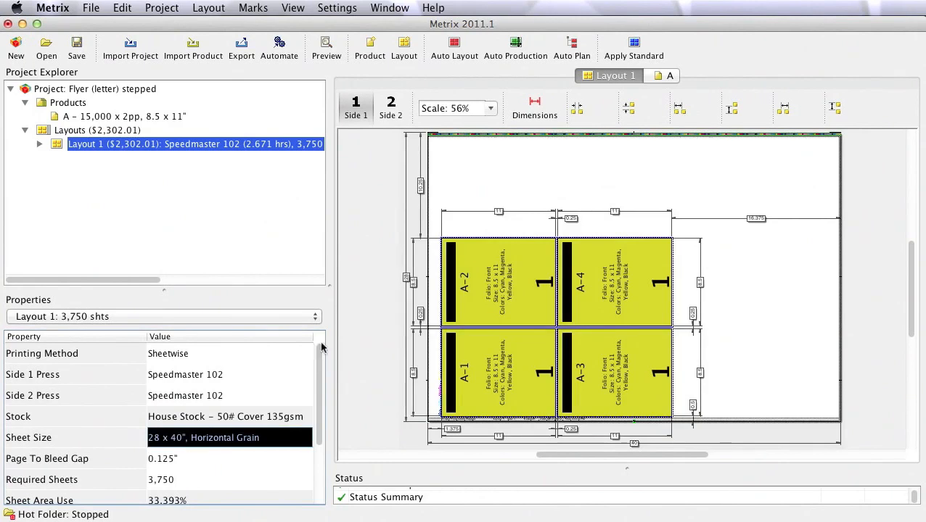
{"action": "left_click", "coordinate": [634, 48]}
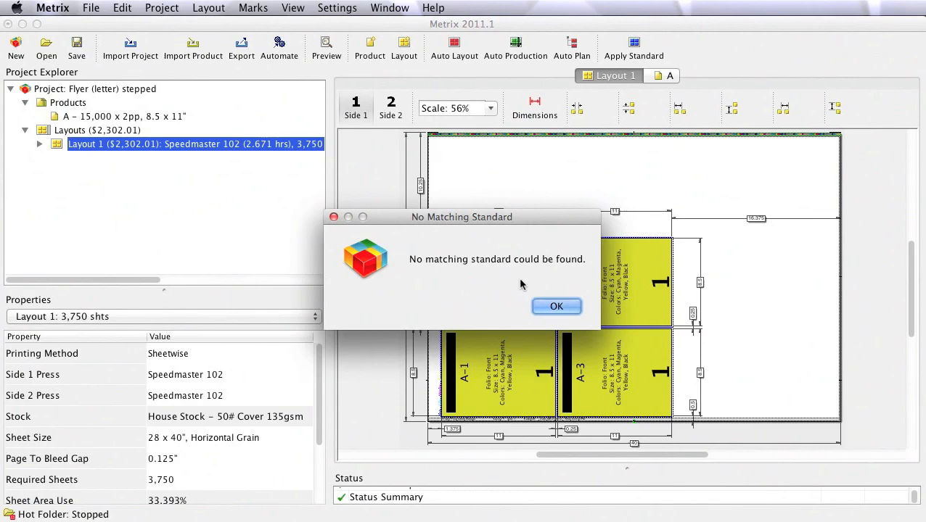
{"action": "left_click", "coordinate": [555, 306]}
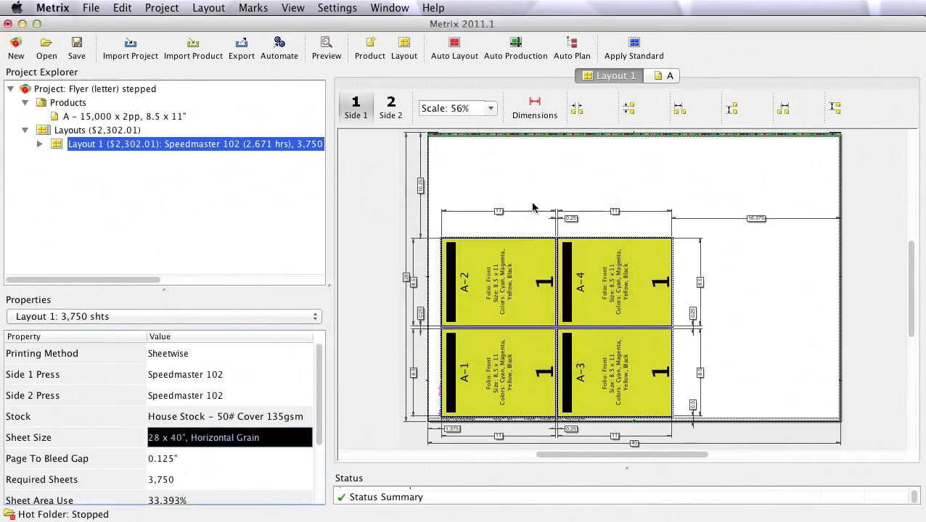
Auto-layout the flyer nine-up (layout option 1) and save that layout as a standard.
{"action": "left_click", "coordinate": [455, 45]}
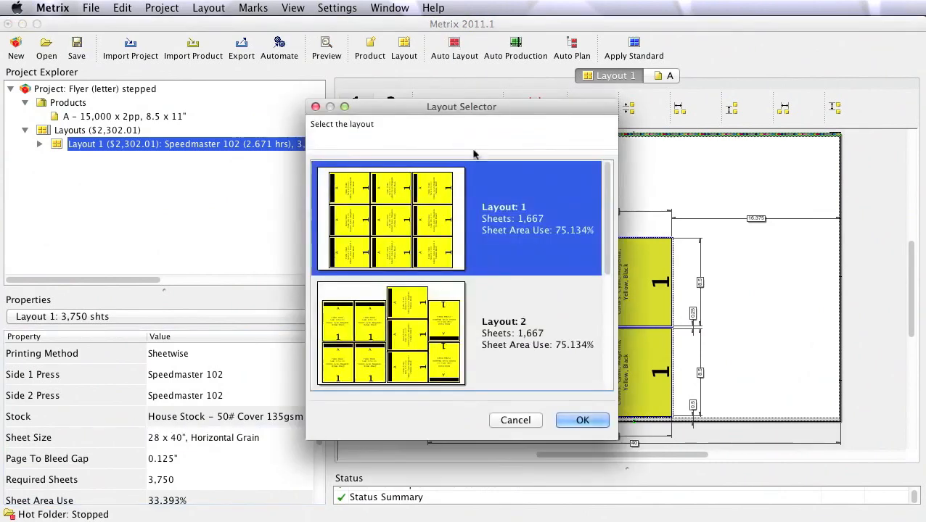
{"action": "left_click", "coordinate": [583, 420]}
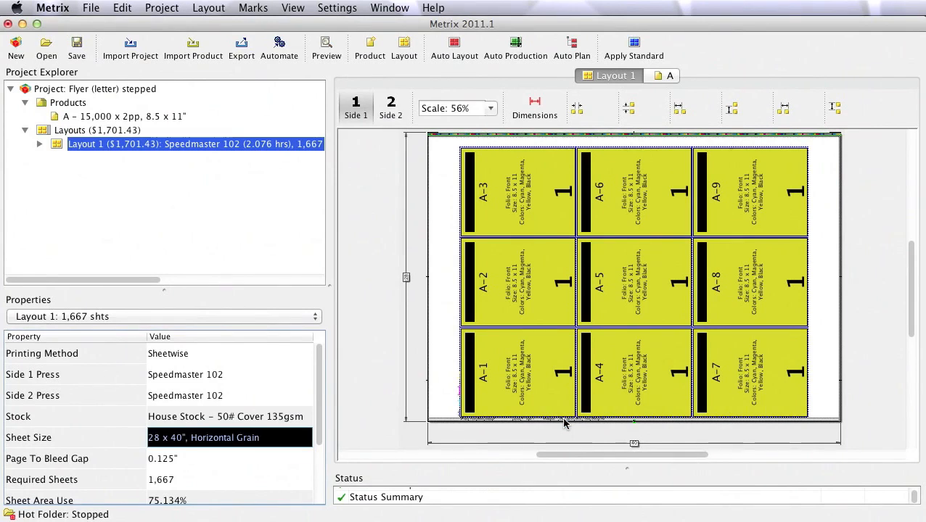
{"action": "left_click", "coordinate": [209, 8]}
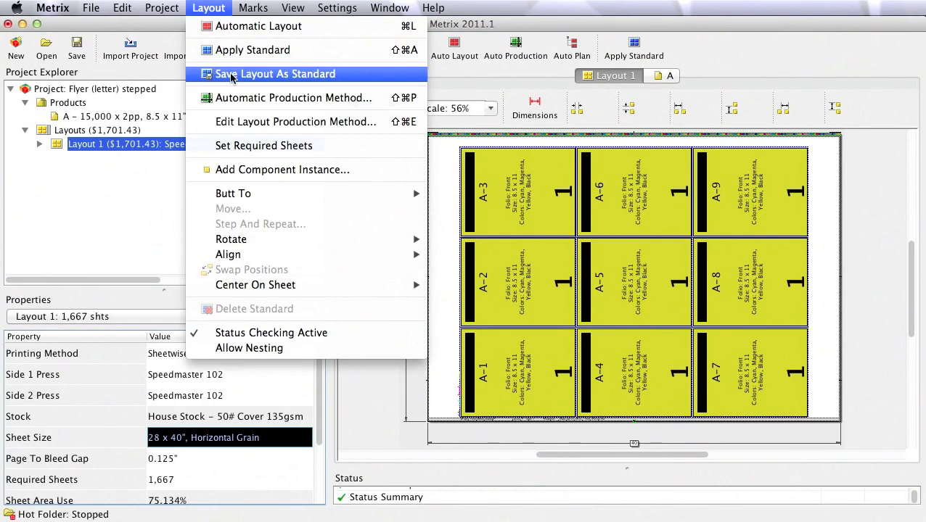
{"action": "left_click", "coordinate": [275, 73]}
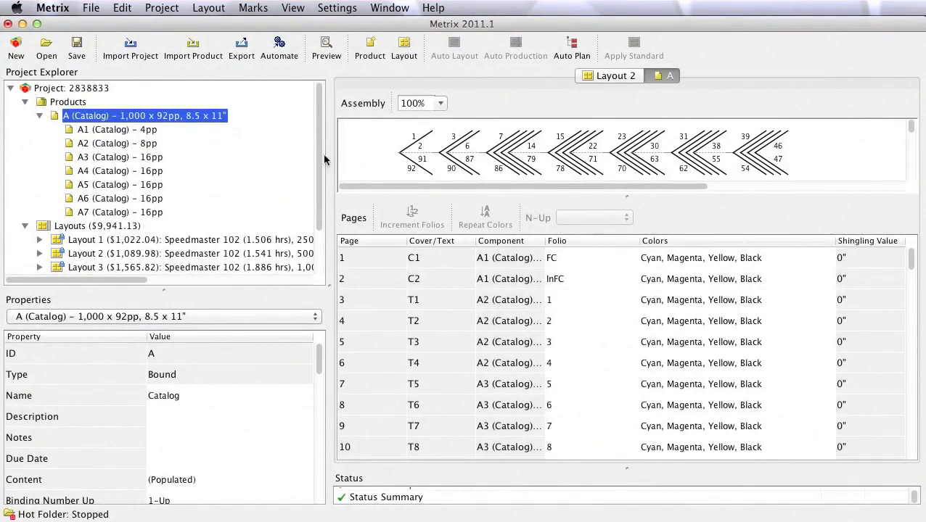
Drag the 3/6/87/90 8-page signature deeper into the catalog assembly so it becomes A5 (pages 27, 30, 63, 66).
{"action": "double_click", "coordinate": [142, 144]}
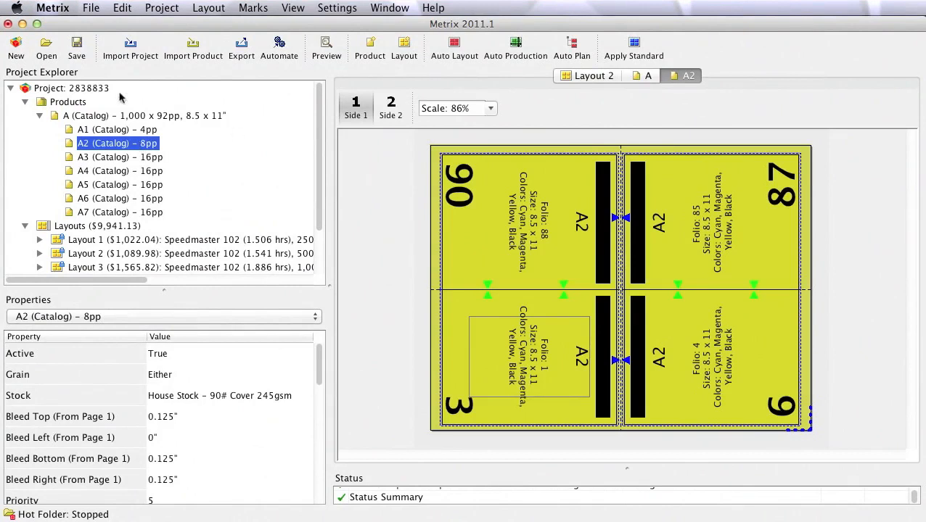
{"action": "left_click", "coordinate": [116, 116]}
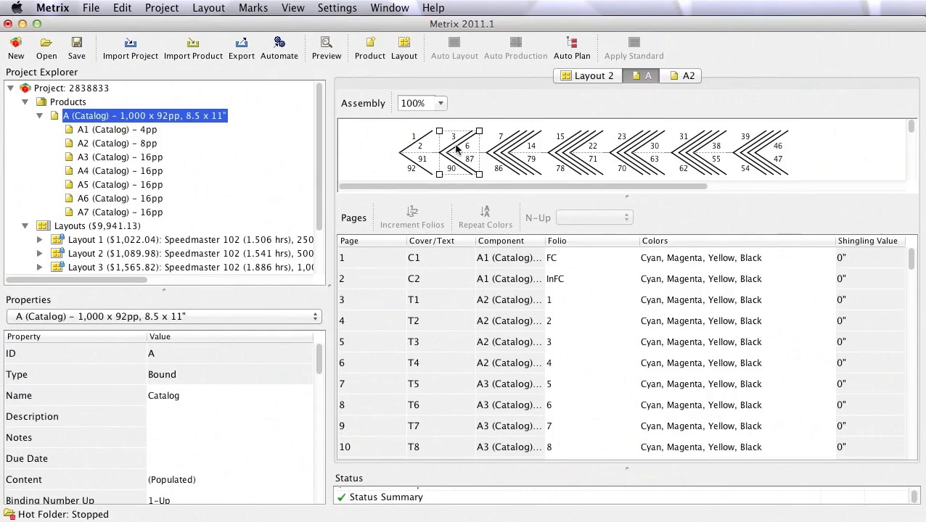
{"action": "left_click_drag", "start_coordinate": [457, 149], "coordinate": [639, 150]}
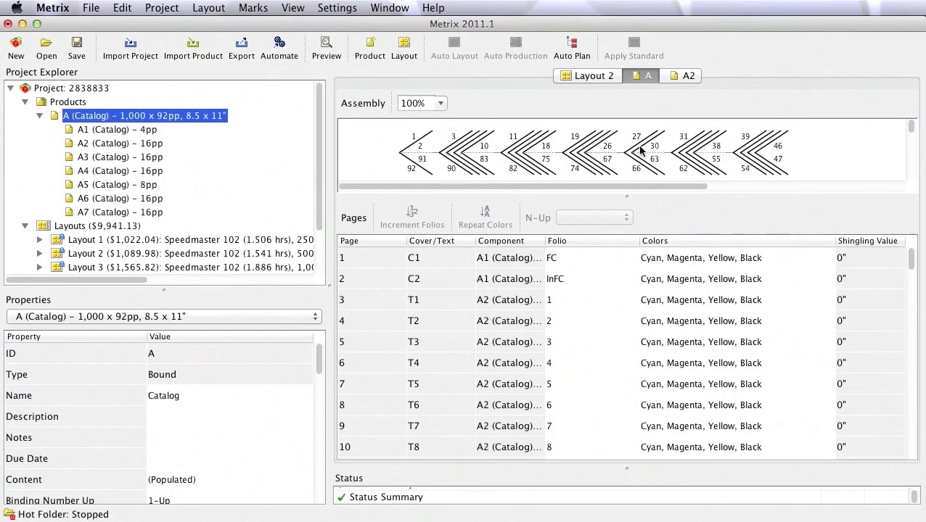
{"action": "double_click", "coordinate": [115, 185]}
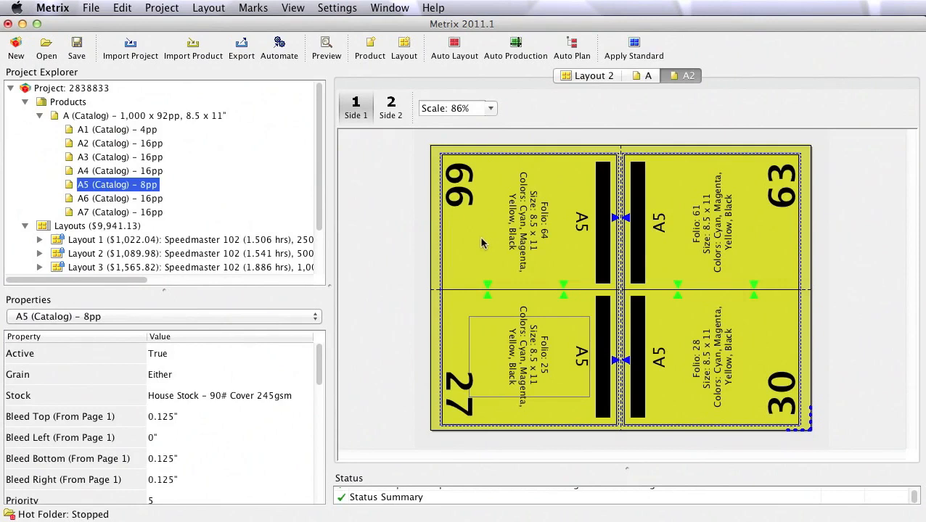
{"action": "left_click", "coordinate": [162, 121]}
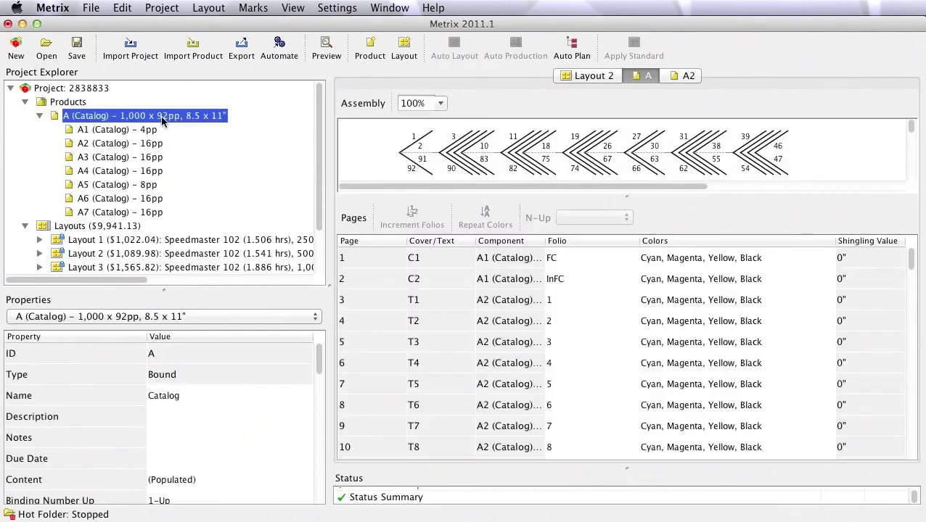
Change the 8-page signature 27–30 to the 8pp JDF F8-3, MBO #7 fold via Edit Component Fold.
{"action": "left_click", "coordinate": [636, 153]}
{"action": "right_click", "coordinate": [635, 153]}
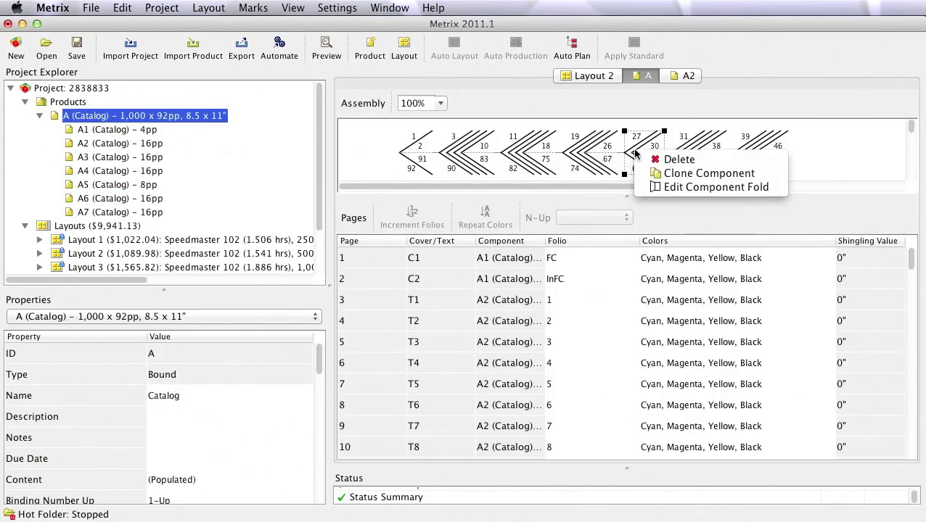
{"action": "left_click", "coordinate": [662, 190]}
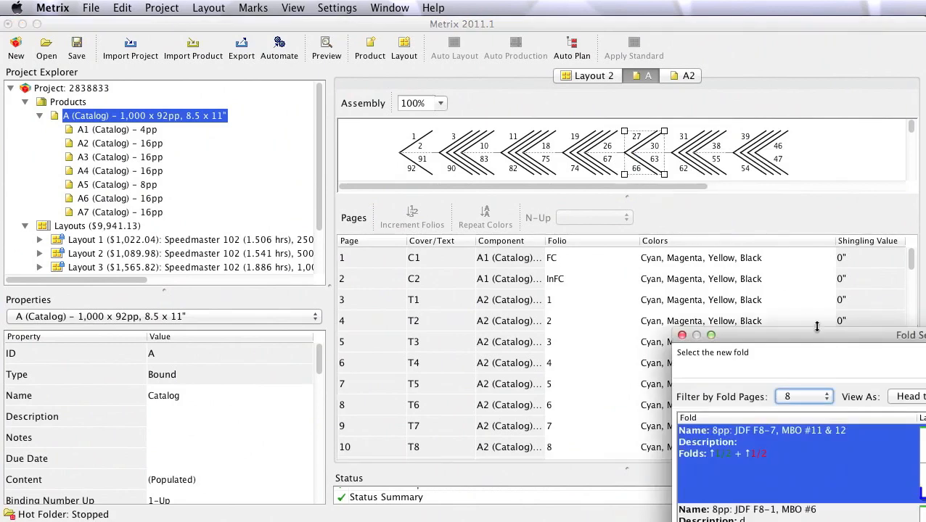
{"action": "left_click_drag", "start_coordinate": [814, 328], "coordinate": [498, 103]}
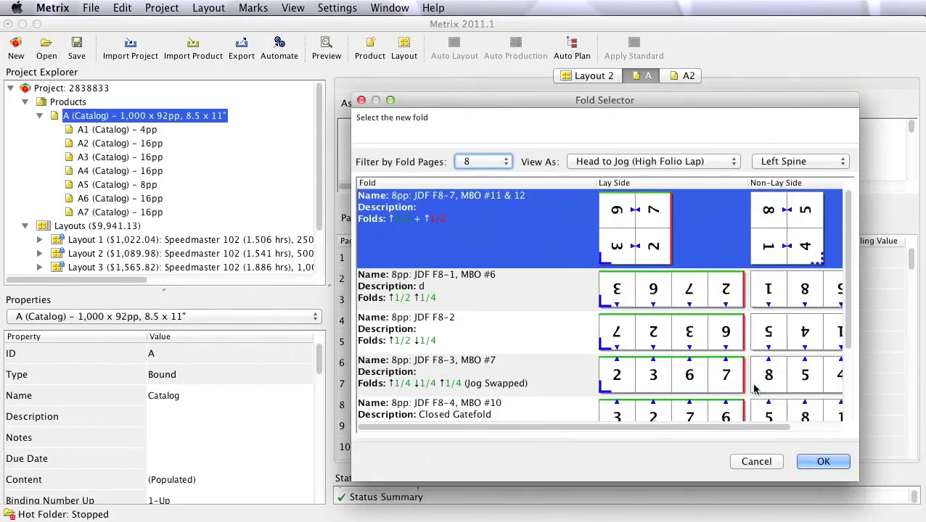
{"action": "left_click_drag", "start_coordinate": [755, 432], "coordinate": [791, 432]}
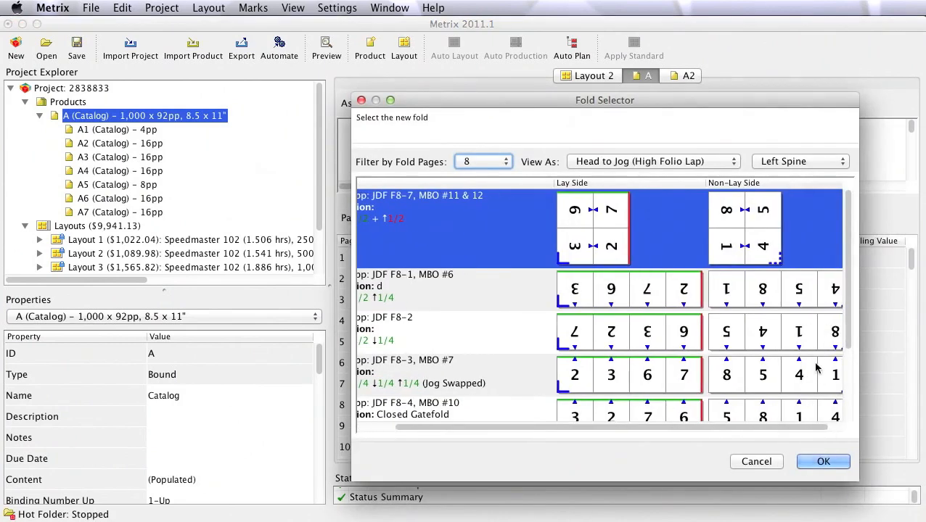
{"action": "left_click", "coordinate": [811, 372]}
{"action": "left_click", "coordinate": [822, 462]}
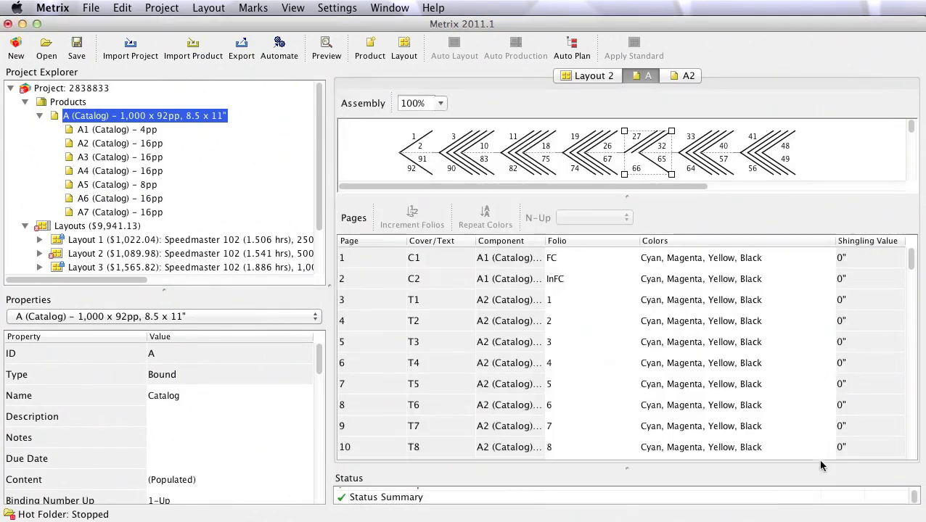
{"action": "left_click", "coordinate": [644, 158]}
Set Layout 2's printing method to Work And Tumble and apply the matching standard layout.
{"action": "left_click", "coordinate": [81, 253]}
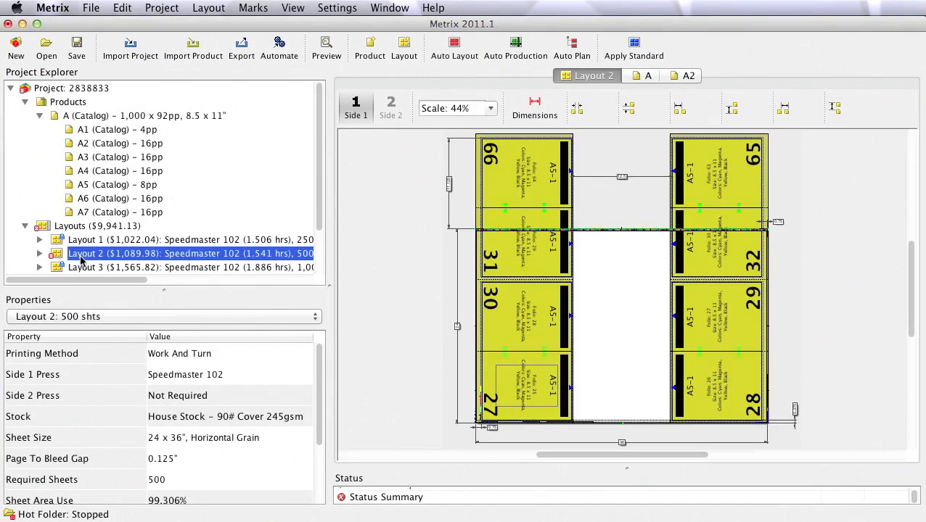
{"action": "scroll", "coordinate": [81, 260], "scroll_direction": "down", "scroll_amount": 4}
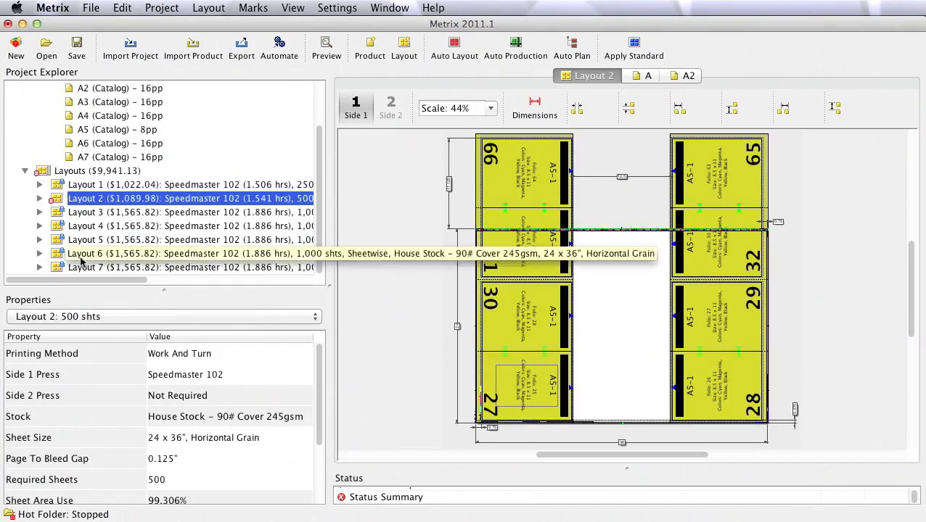
{"action": "left_click", "coordinate": [190, 355]}
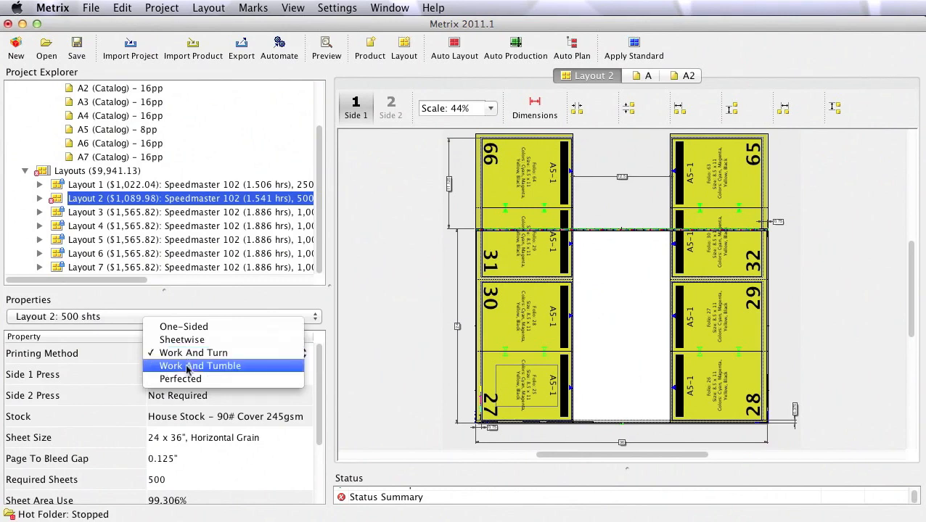
{"action": "left_click", "coordinate": [200, 365]}
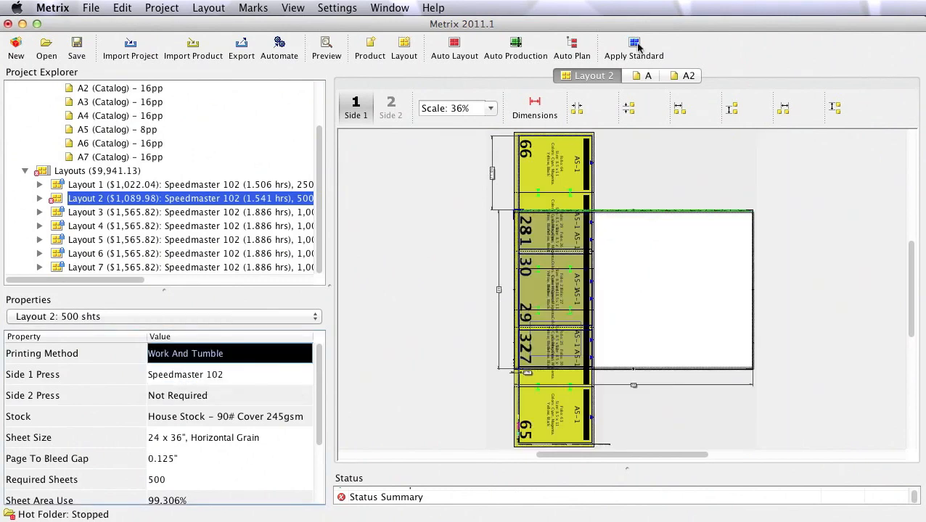
{"action": "left_click", "coordinate": [637, 46]}
{"action": "left_click", "coordinate": [559, 308]}
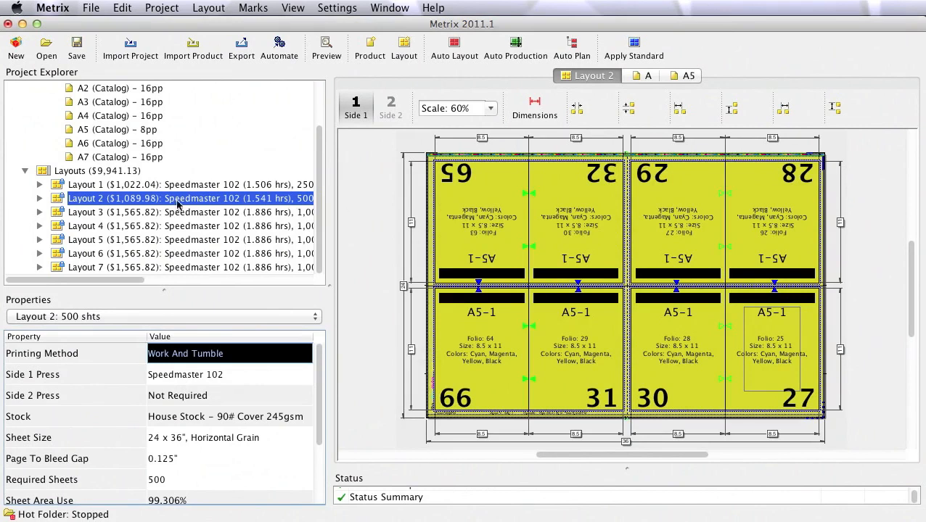
{"action": "scroll", "coordinate": [178, 206], "scroll_direction": "up", "scroll_amount": 3}
{"action": "left_click", "coordinate": [143, 118]}
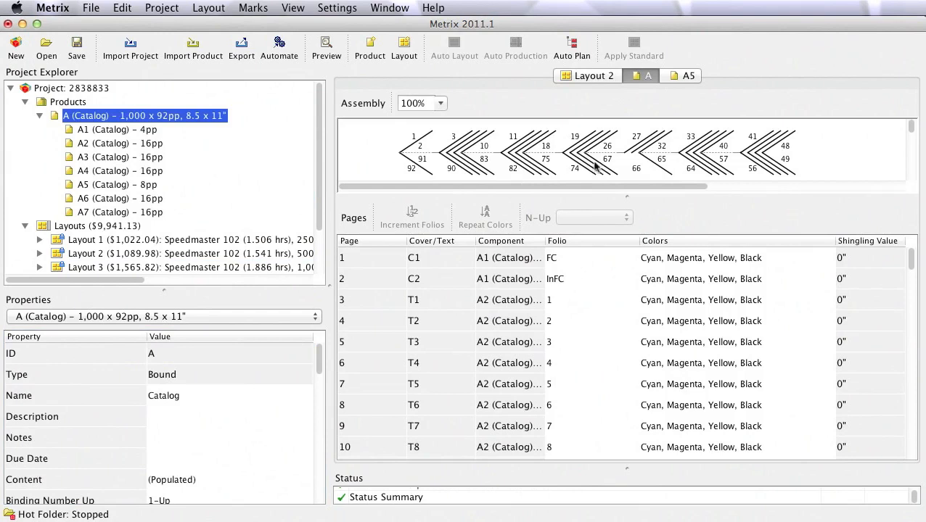
Set the catalog's Shingling (Creep) type to Auto so page creep is calculated automatically.
{"action": "left_click", "coordinate": [638, 154]}
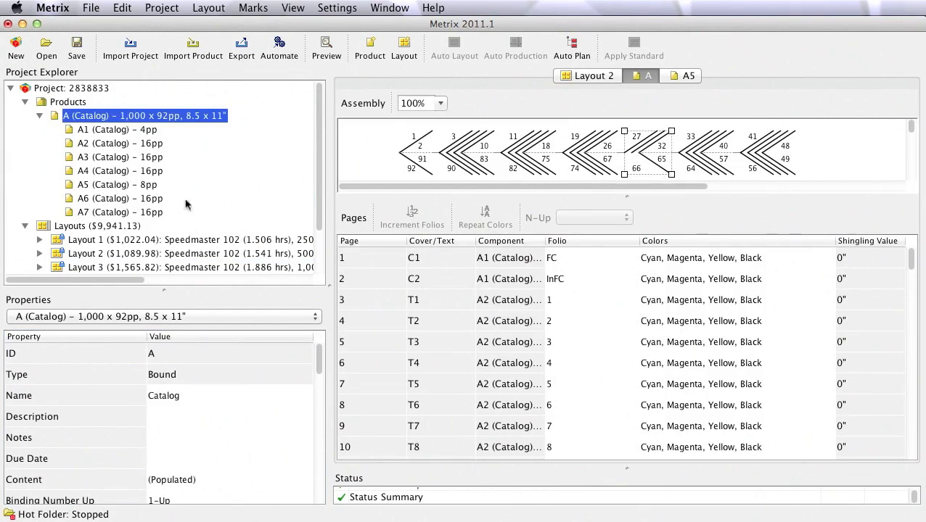
{"action": "left_click_drag", "start_coordinate": [320, 359], "coordinate": [318, 478]}
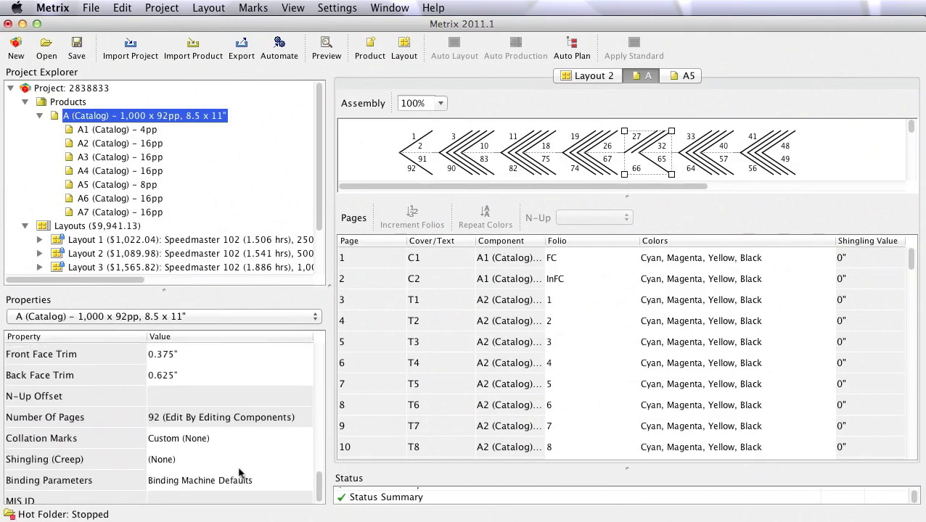
{"action": "left_click", "coordinate": [189, 464]}
{"action": "left_click", "coordinate": [283, 461]}
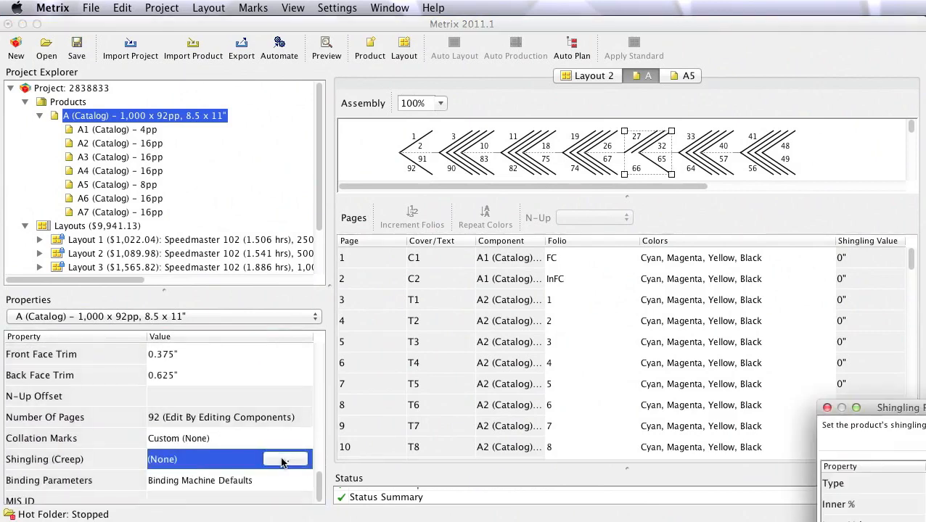
{"action": "left_click_drag", "start_coordinate": [881, 412], "coordinate": [561, 194]}
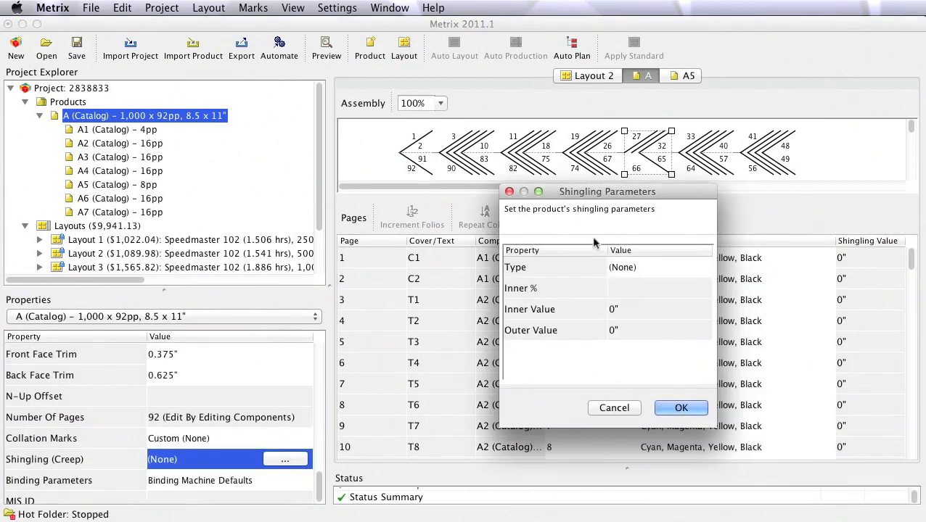
{"action": "left_click", "coordinate": [635, 267]}
{"action": "left_click", "coordinate": [631, 279]}
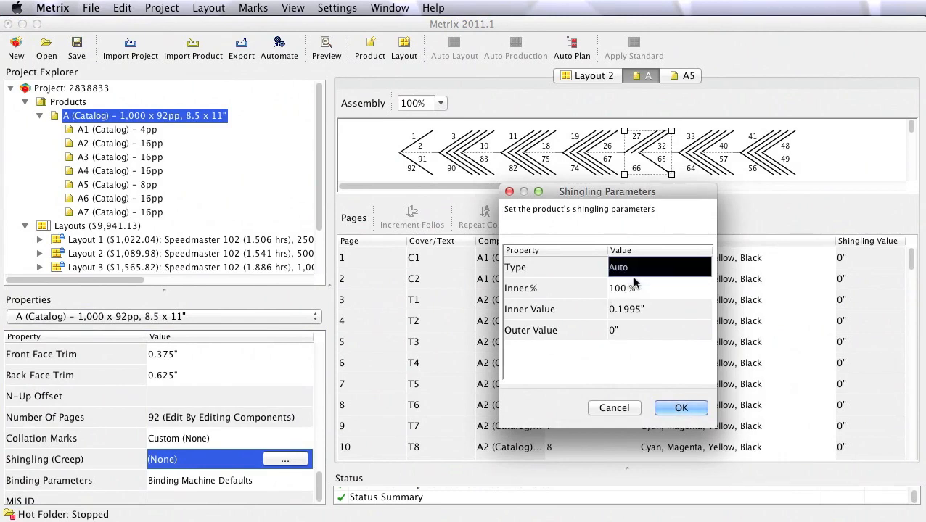
{"action": "left_click", "coordinate": [681, 410]}
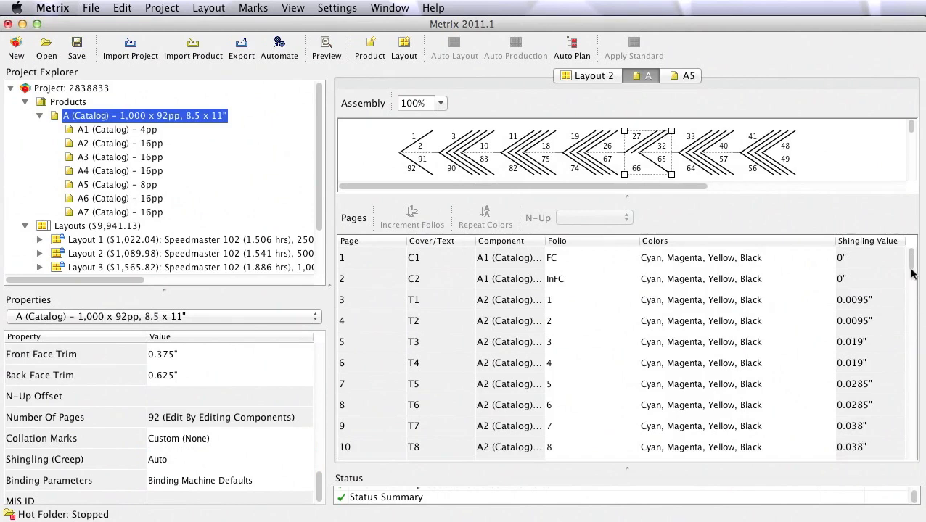
{"action": "left_click_drag", "start_coordinate": [912, 265], "coordinate": [912, 324]}
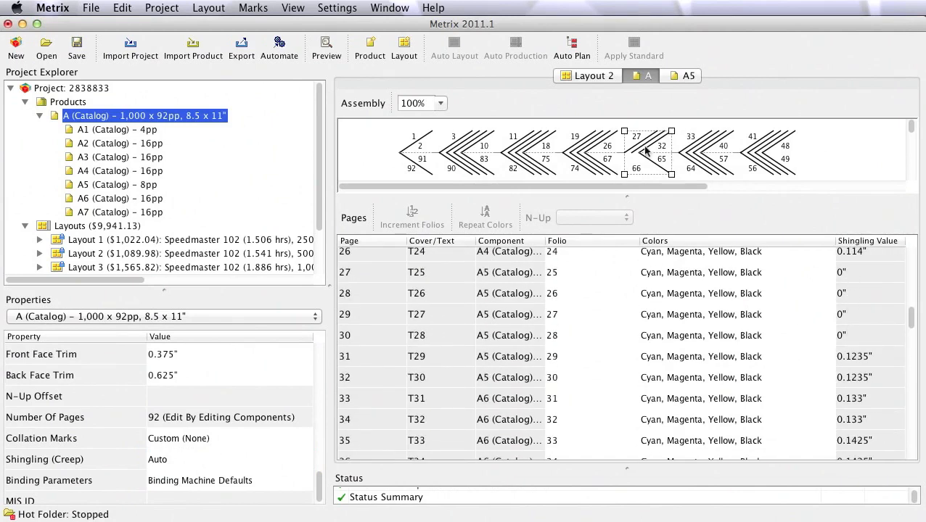
Drag the 8-page signature 27/32/65/66 to second position in the assembly, making it A2.
{"action": "left_click_drag", "start_coordinate": [646, 151], "coordinate": [406, 149]}
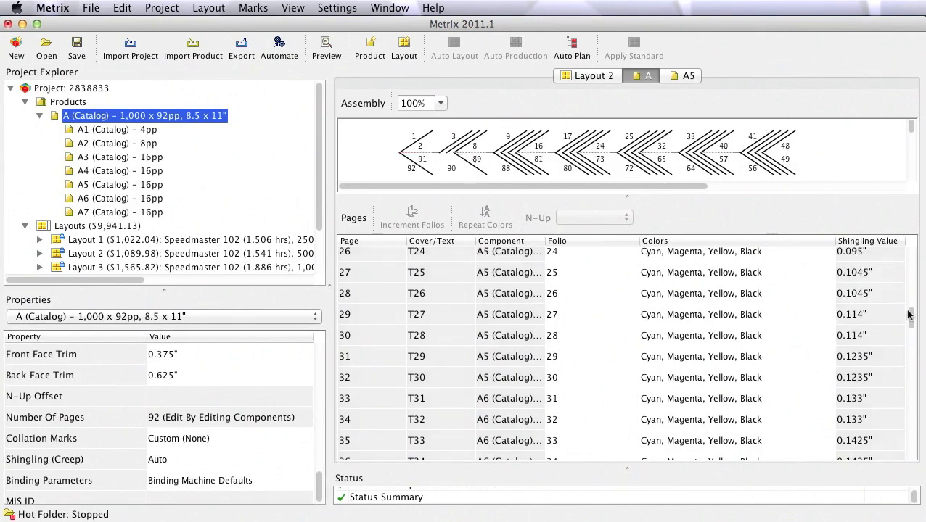
{"action": "left_click_drag", "start_coordinate": [913, 319], "coordinate": [915, 259]}
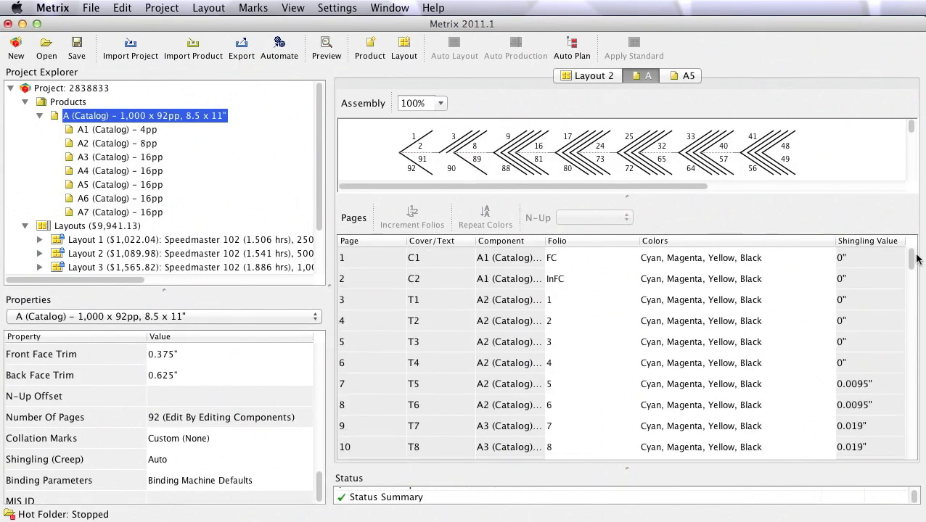